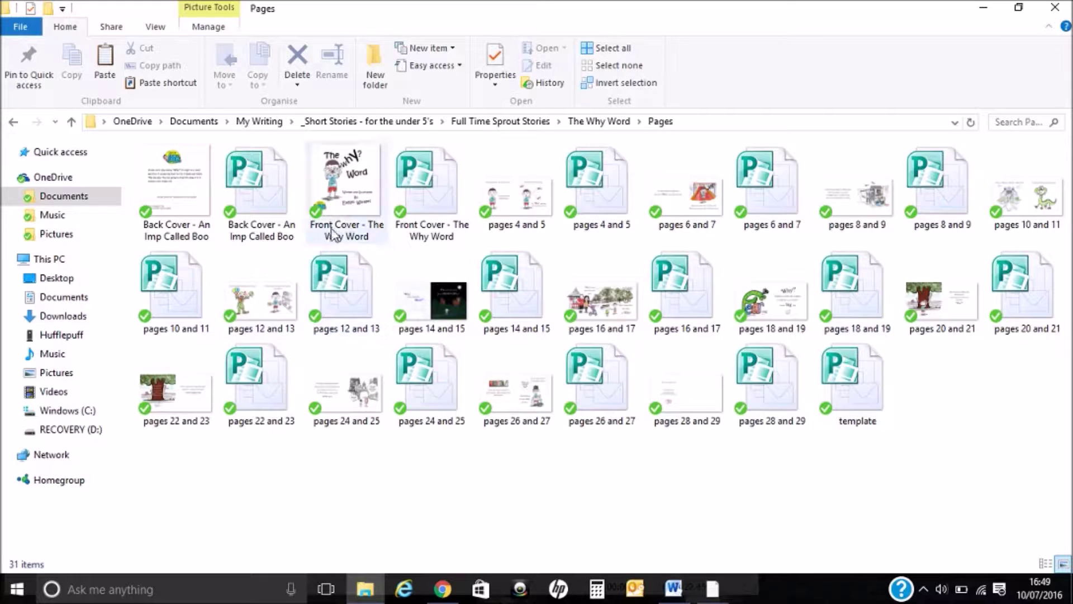
Step: Open the 'Front Cover - The Why Word' publication from the Pages folder
double_click(436, 201)
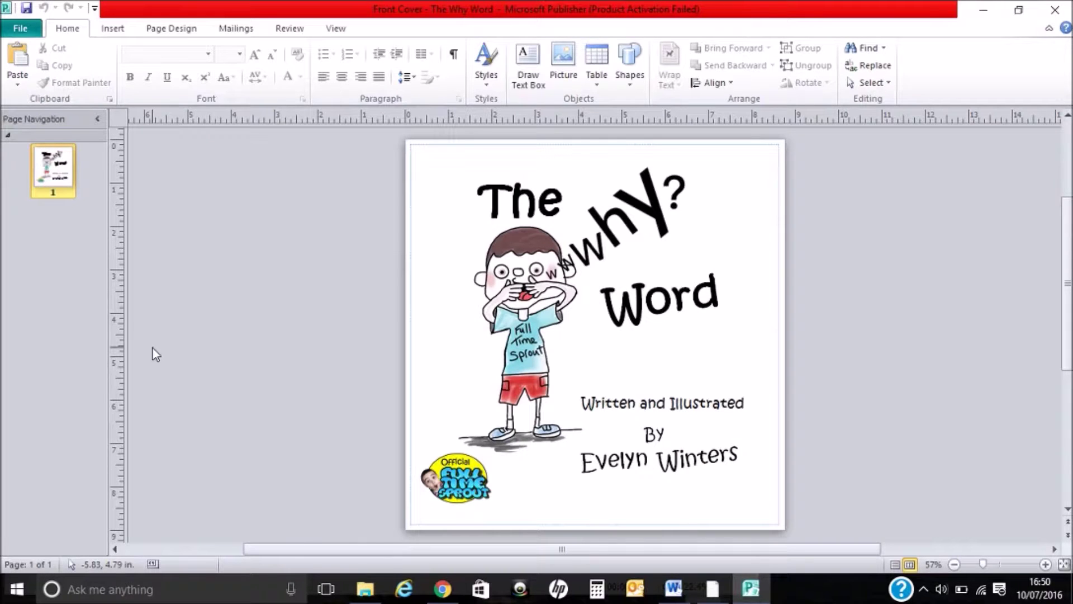
Step: Check in Page Setup that the front cover is 8.75 by 9 inches, leaving it unchanged
click(171, 28)
click(202, 99)
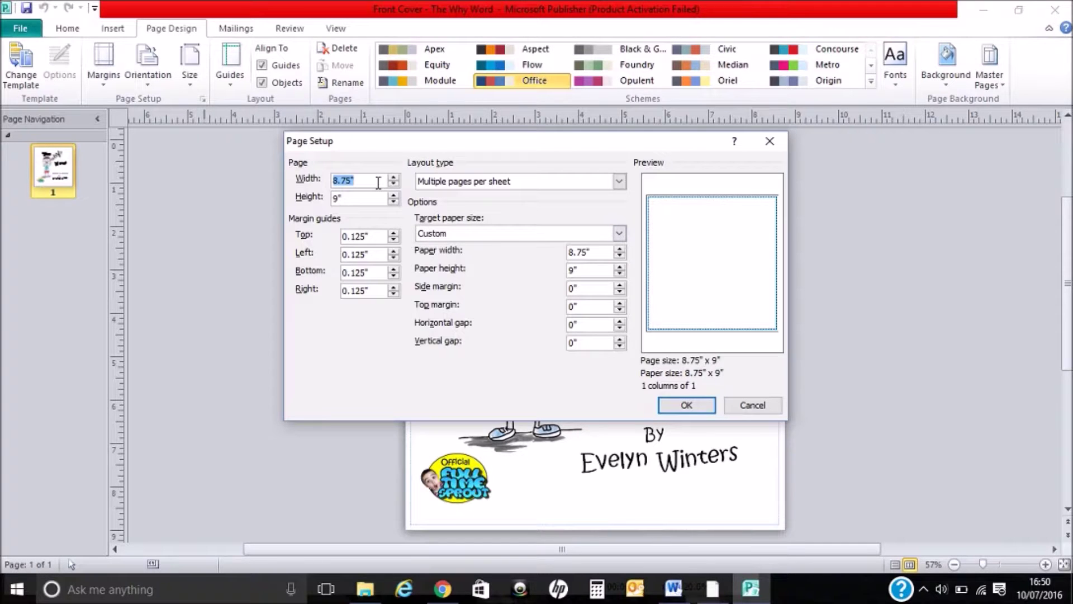
click(770, 141)
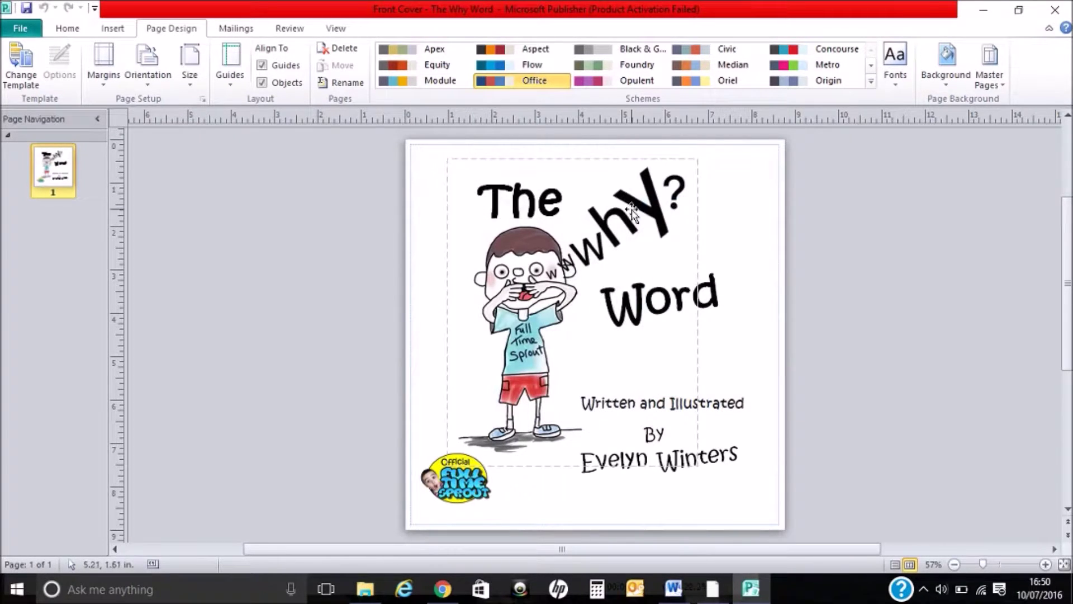
Step: Select each cover element in turn: boy illustration, Word title, author text and Sprout logo
click(646, 222)
click(718, 302)
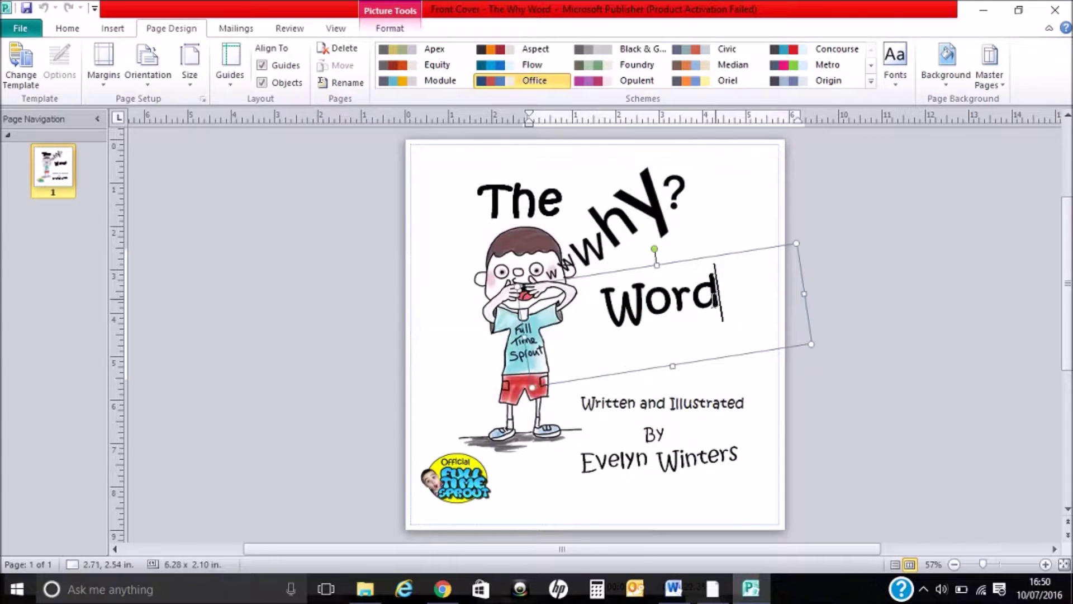
click(699, 403)
click(661, 434)
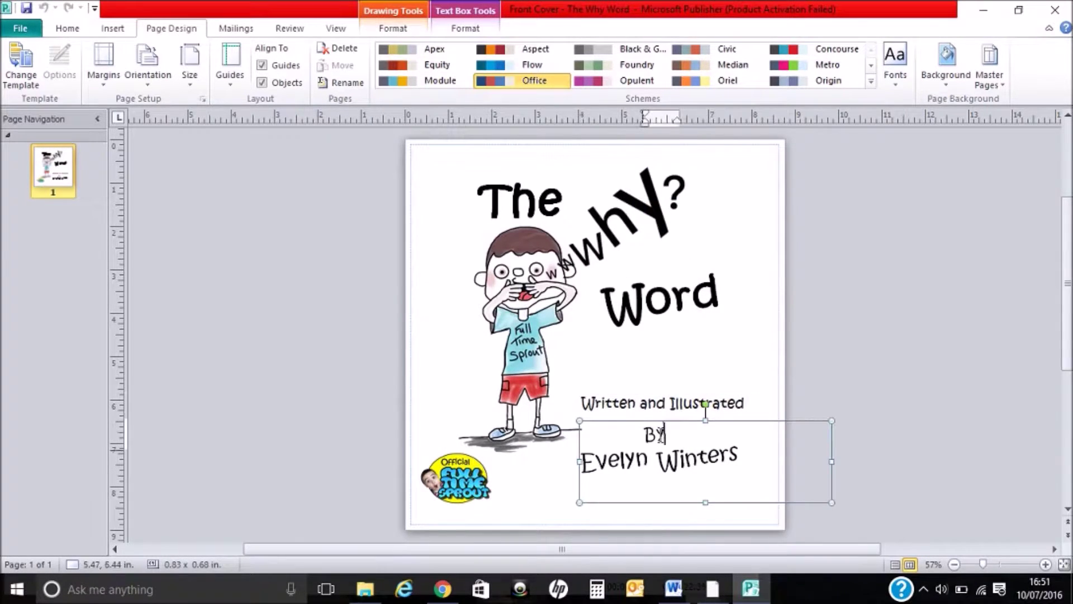
click(610, 403)
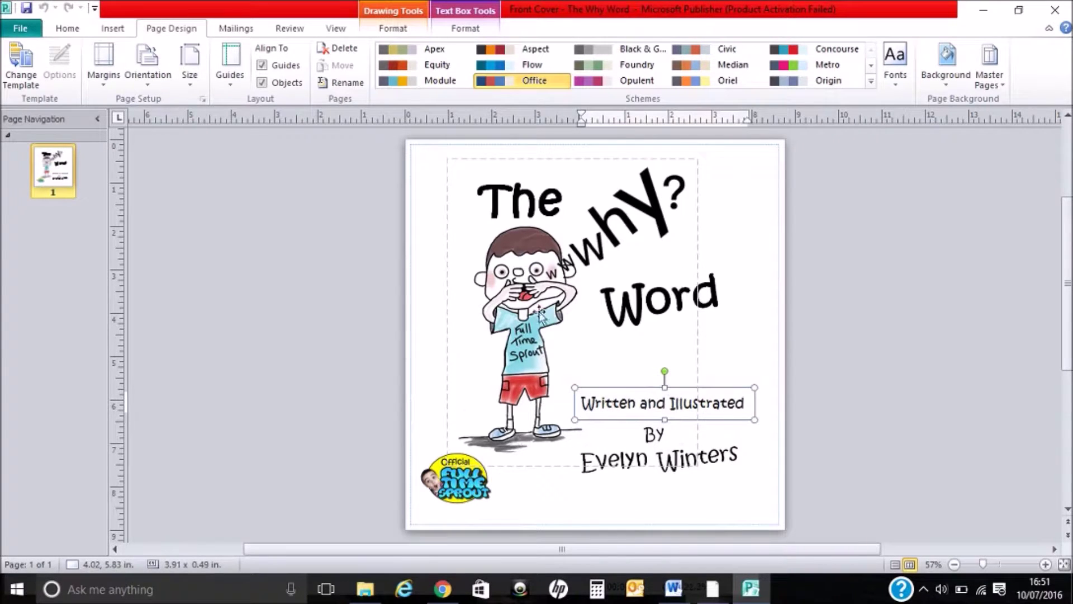
click(474, 474)
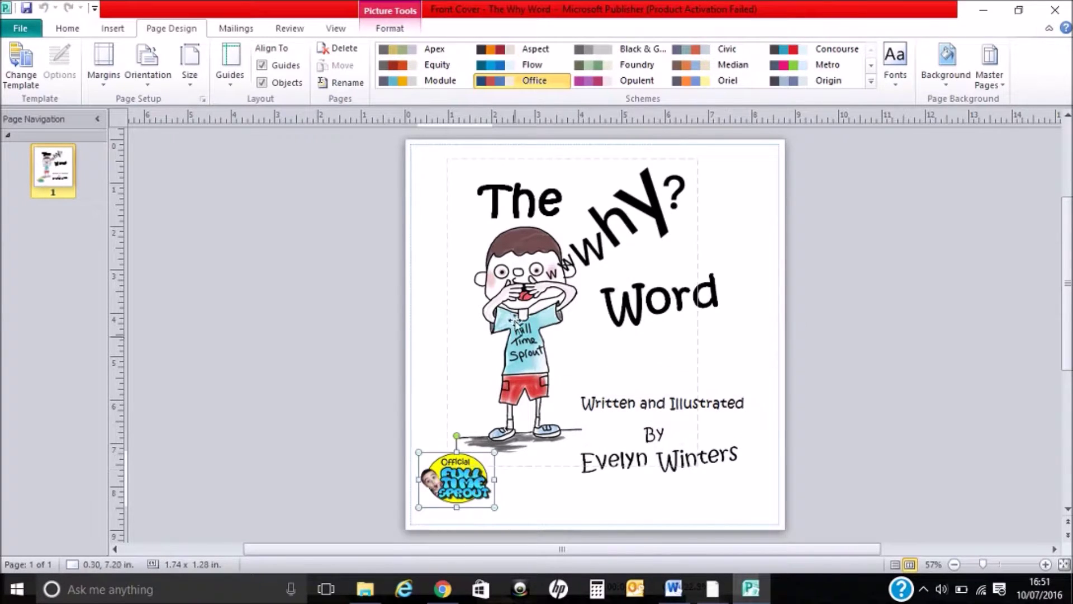
click(514, 285)
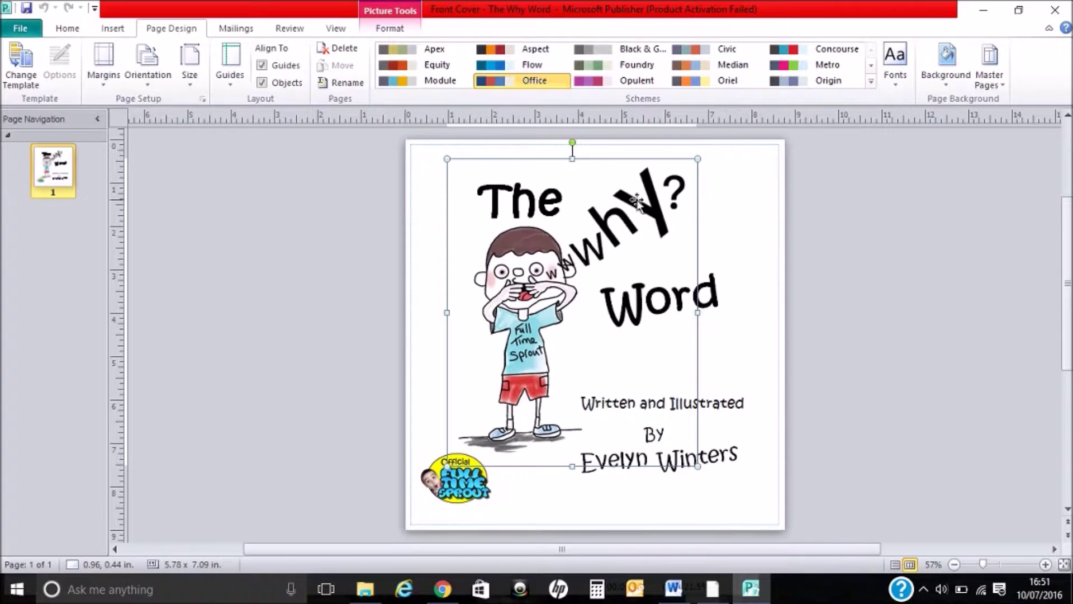
Step: Move the boy illustration and Word title, undo both moves, then show recent publications
drag(447, 161, 411, 158)
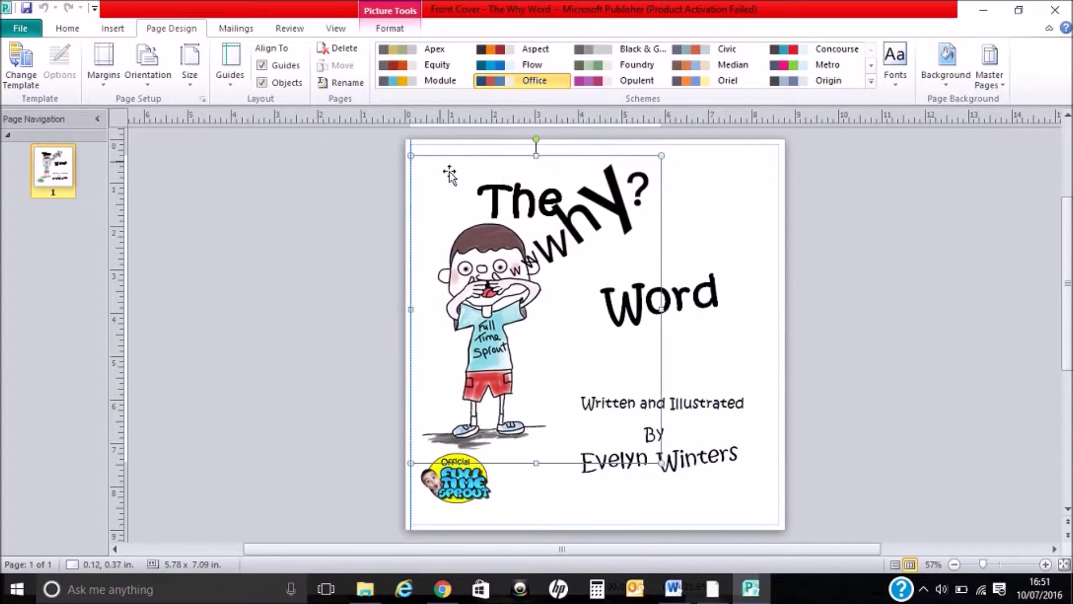
click(695, 292)
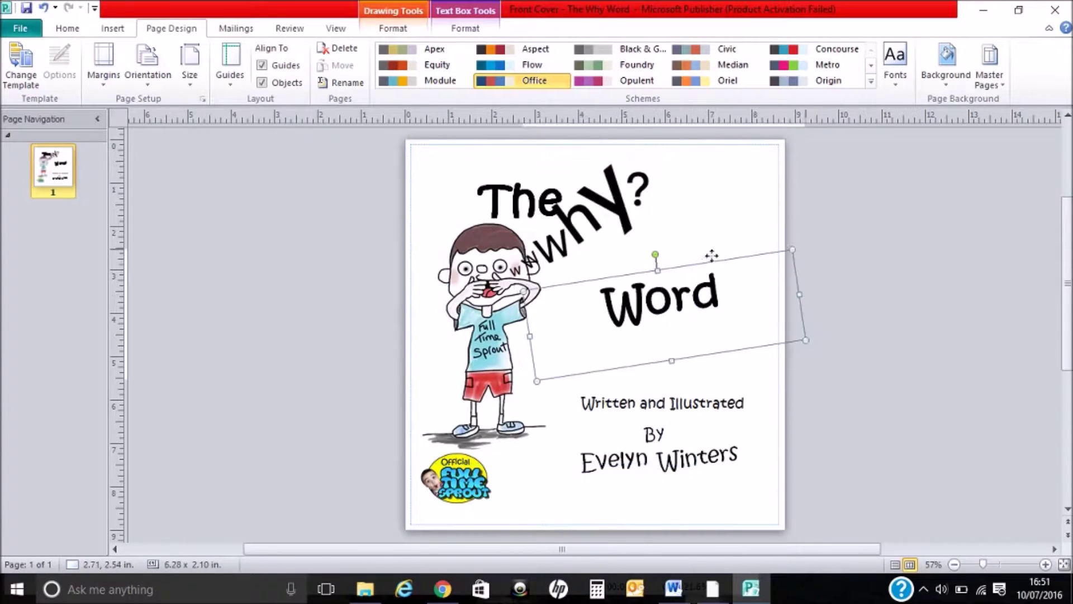
drag(703, 267, 728, 228)
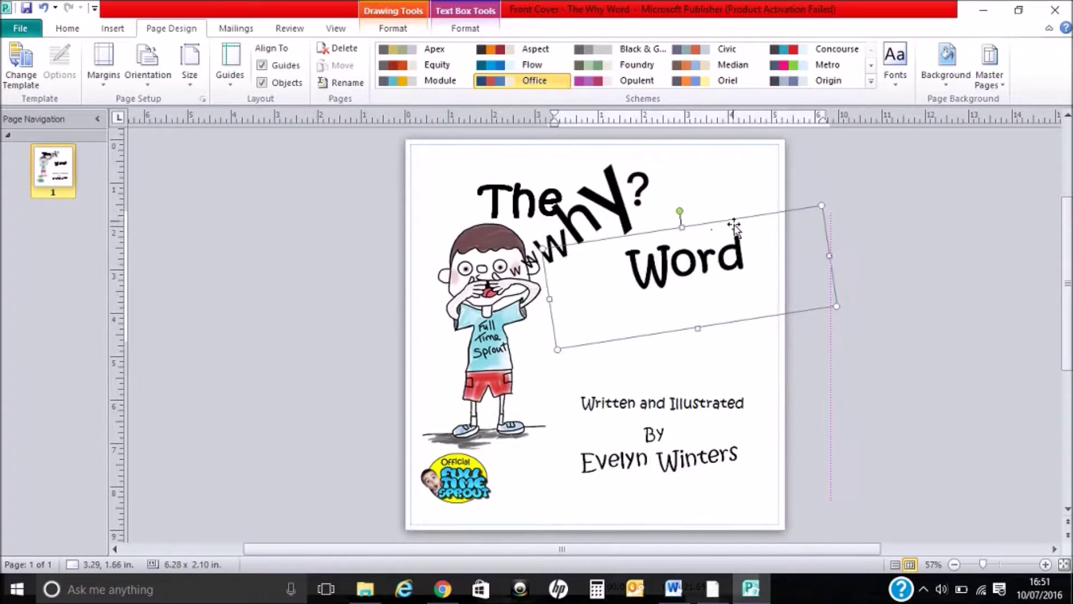
click(43, 7)
click(42, 8)
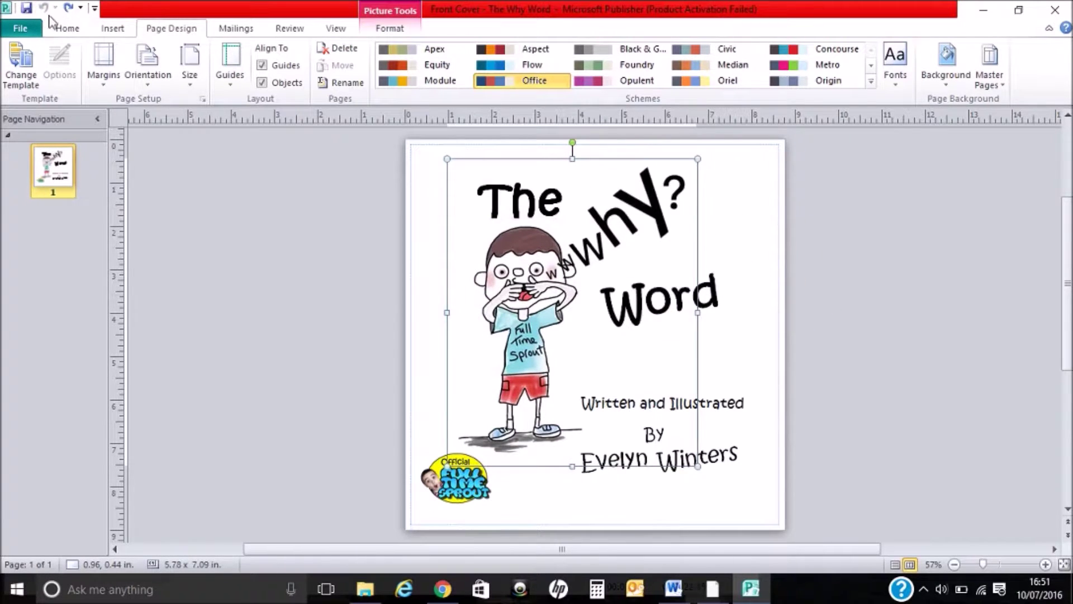
click(19, 27)
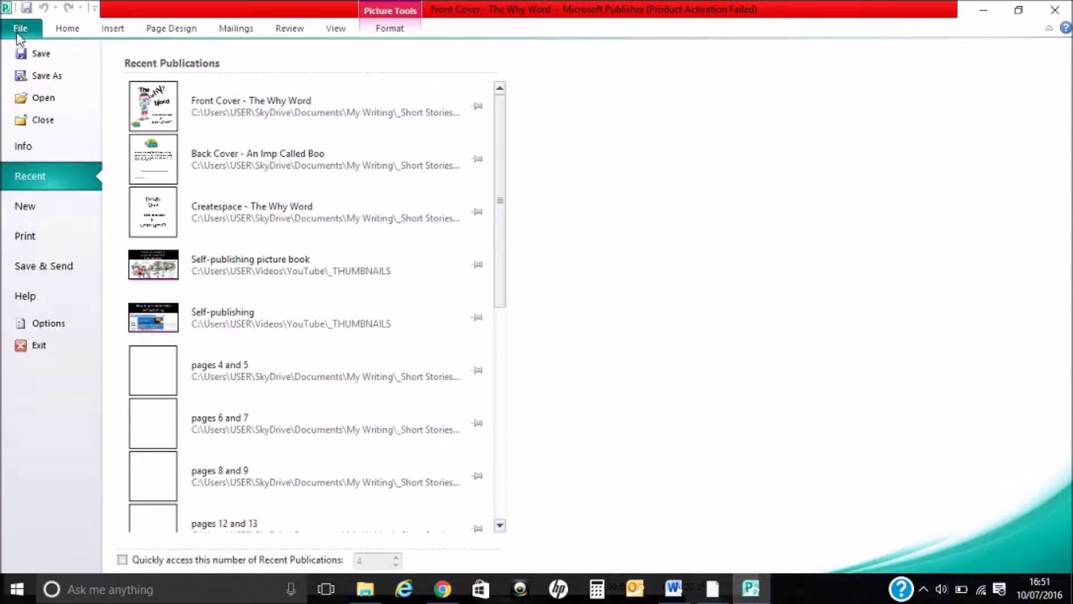
Step: Save a JPEG File Interchange Format copy at High quality printing (300 dpi)
key(Escape)
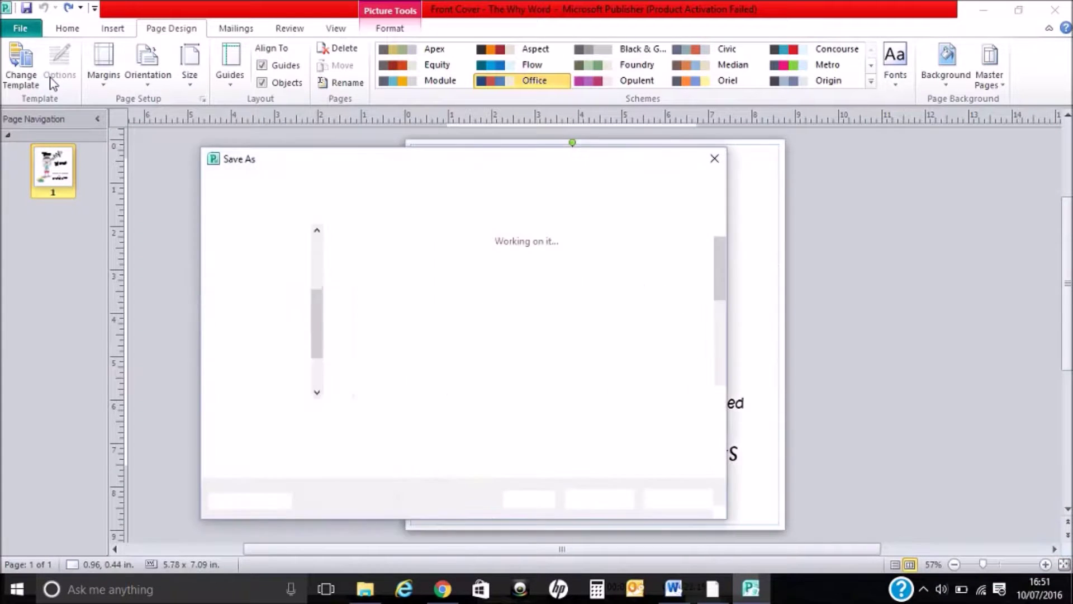
click(352, 437)
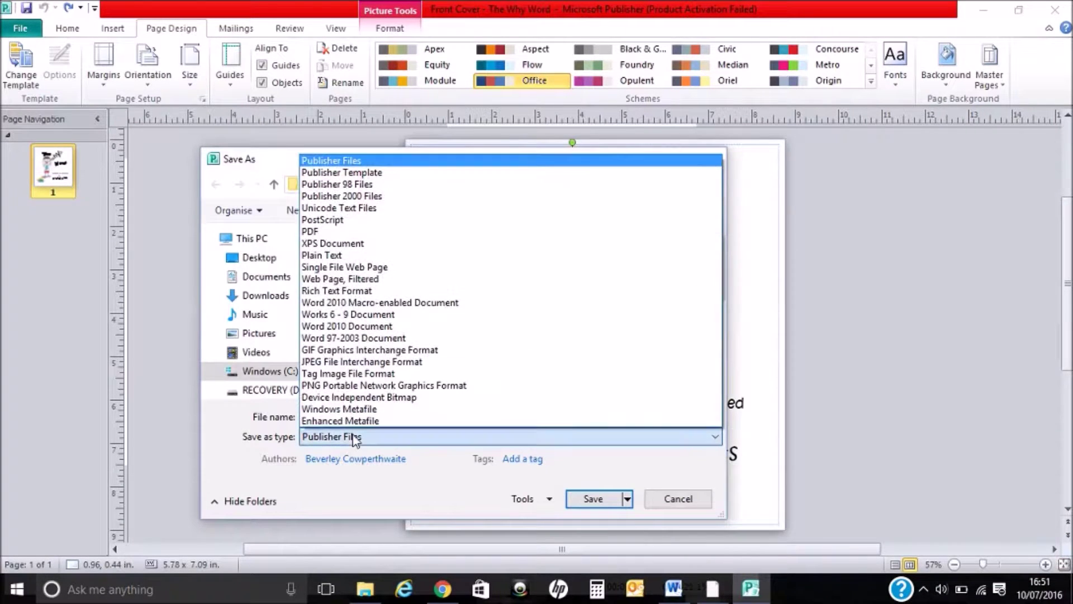
click(354, 361)
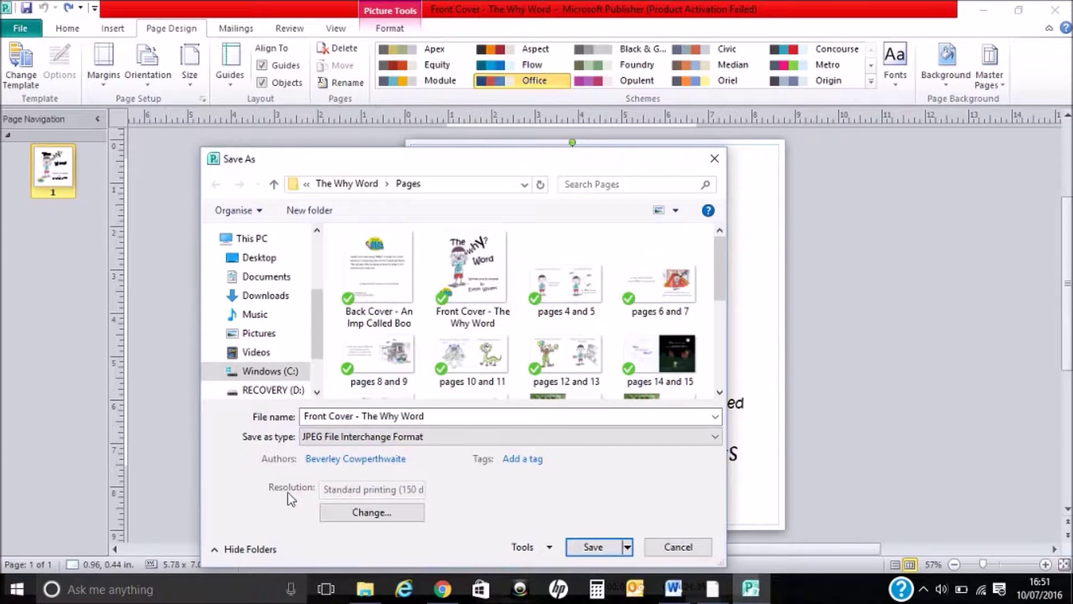
click(373, 513)
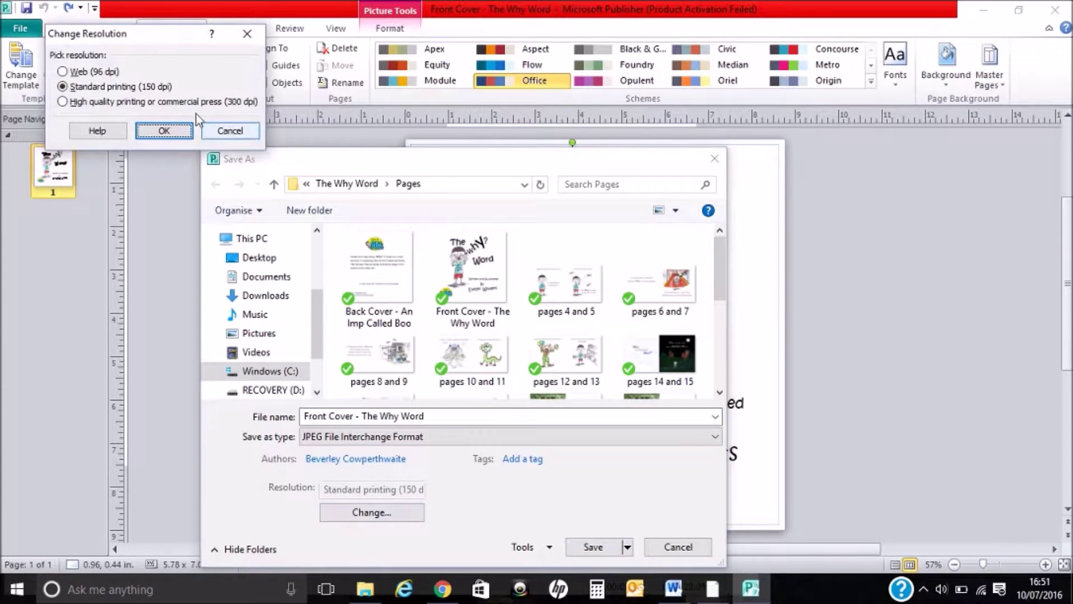
click(82, 103)
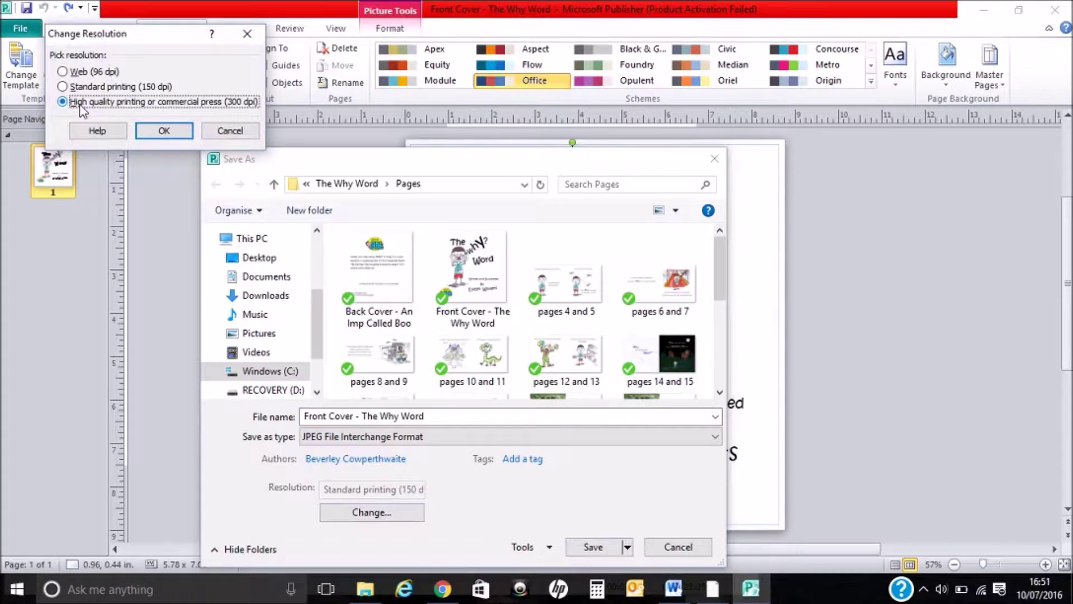
click(169, 130)
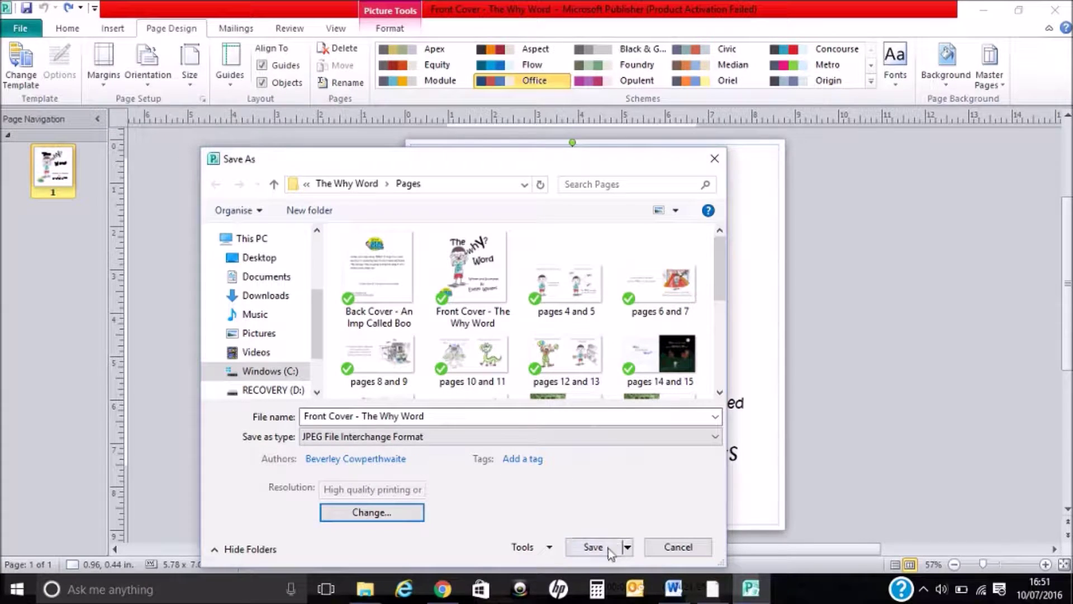
click(593, 547)
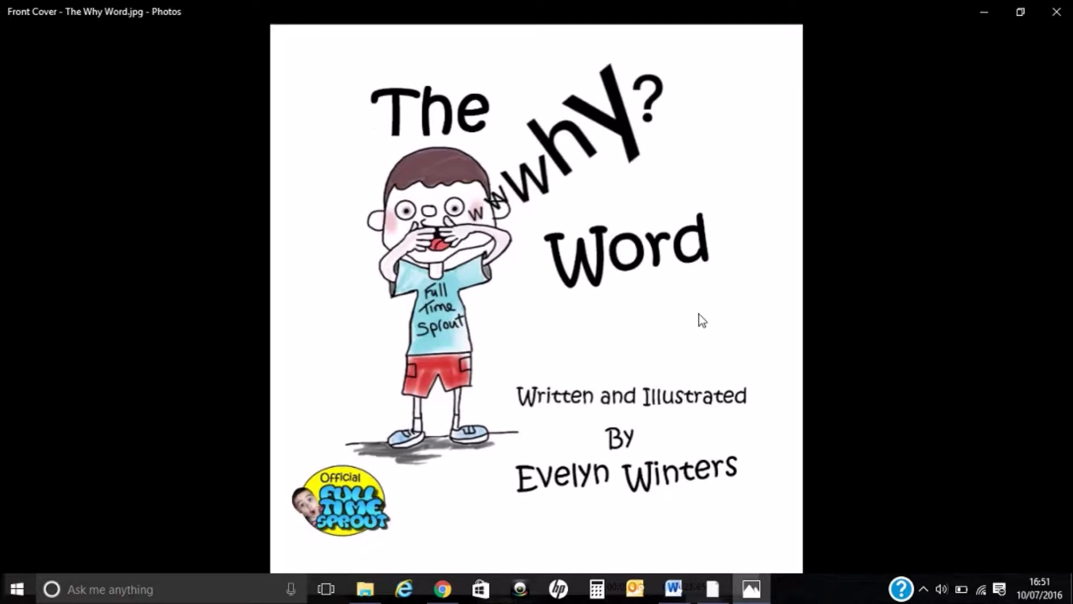
Step: Close the front cover image and select the 'Back Cover - An Imp Called Boo' image
click(1055, 12)
click(189, 186)
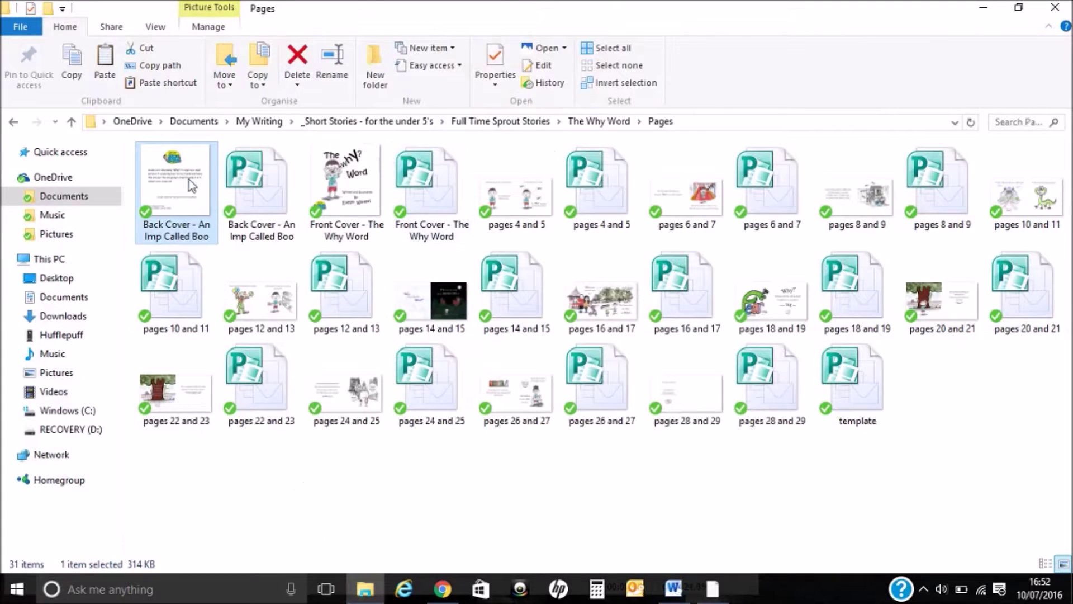
Step: View the 'Back Cover - An Imp Called Boo' JPG in Photos
double_click(161, 182)
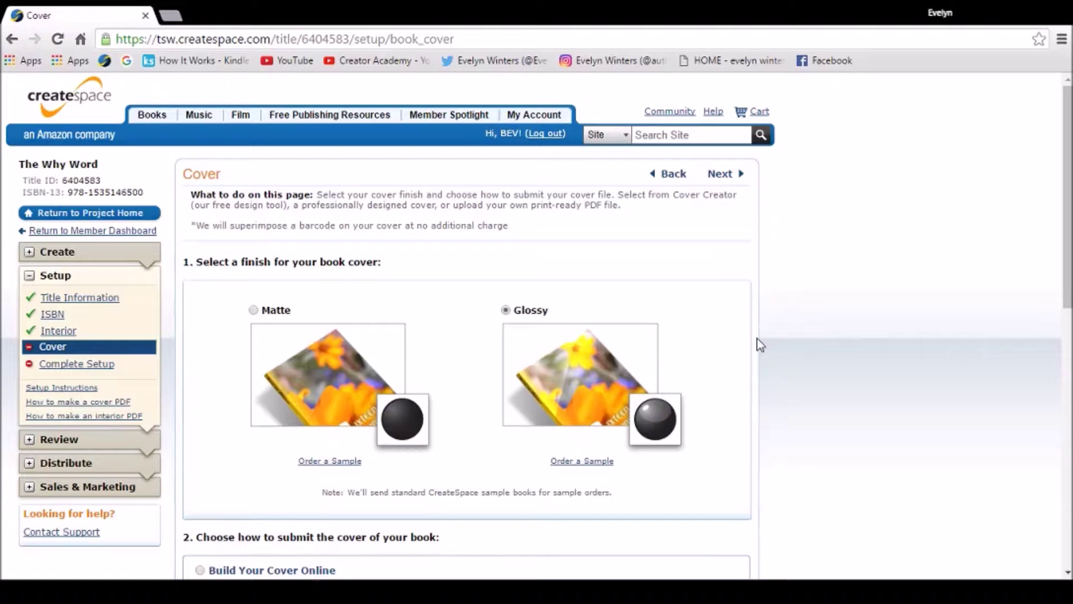
scroll(759, 344, down, 1)
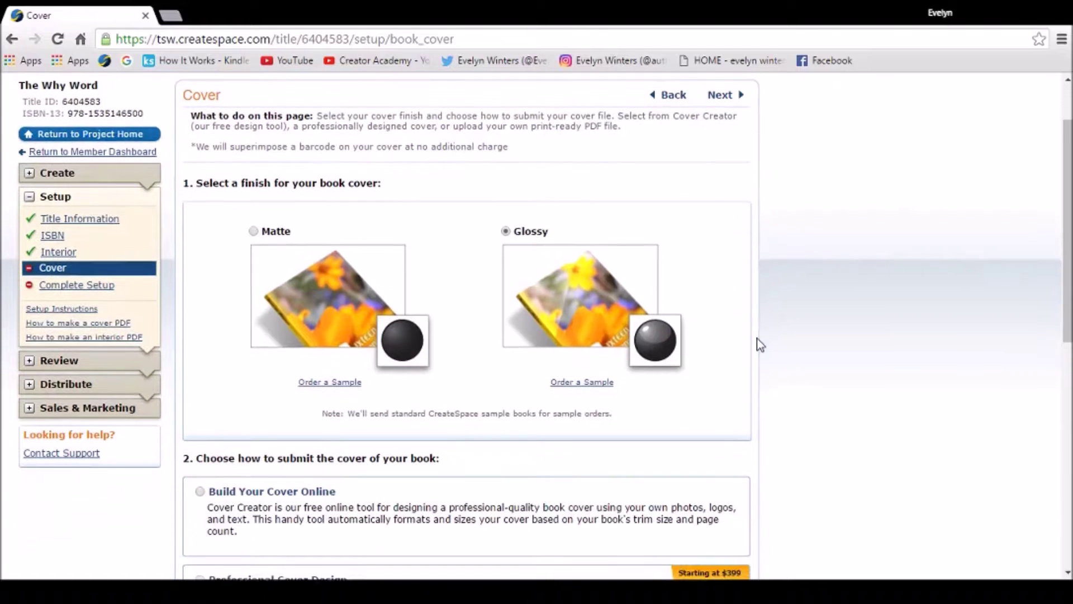
scroll(573, 425, down, 2)
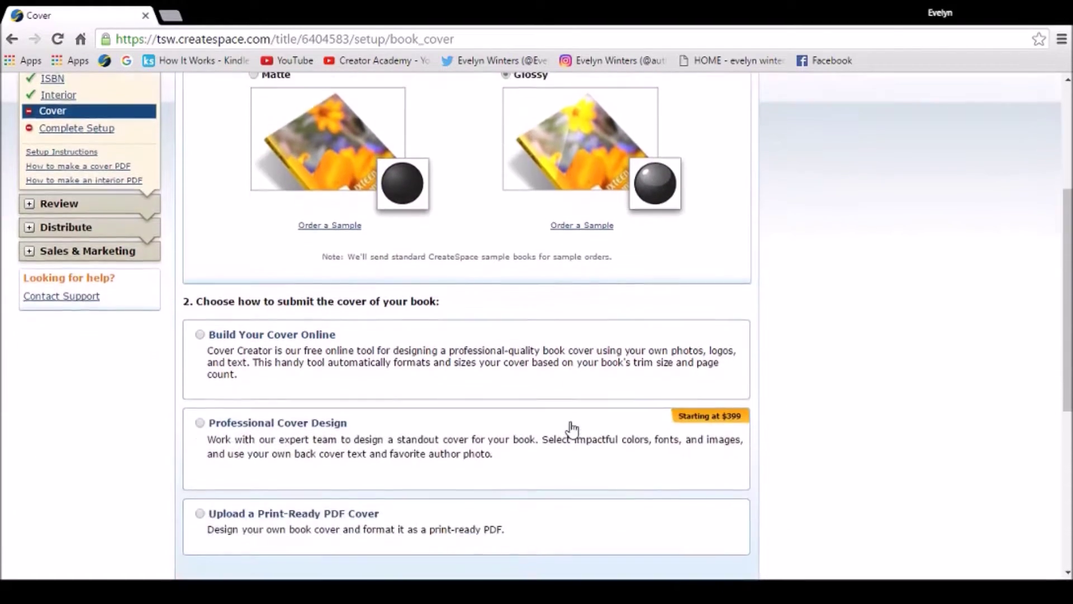
scroll(573, 427, down, 1)
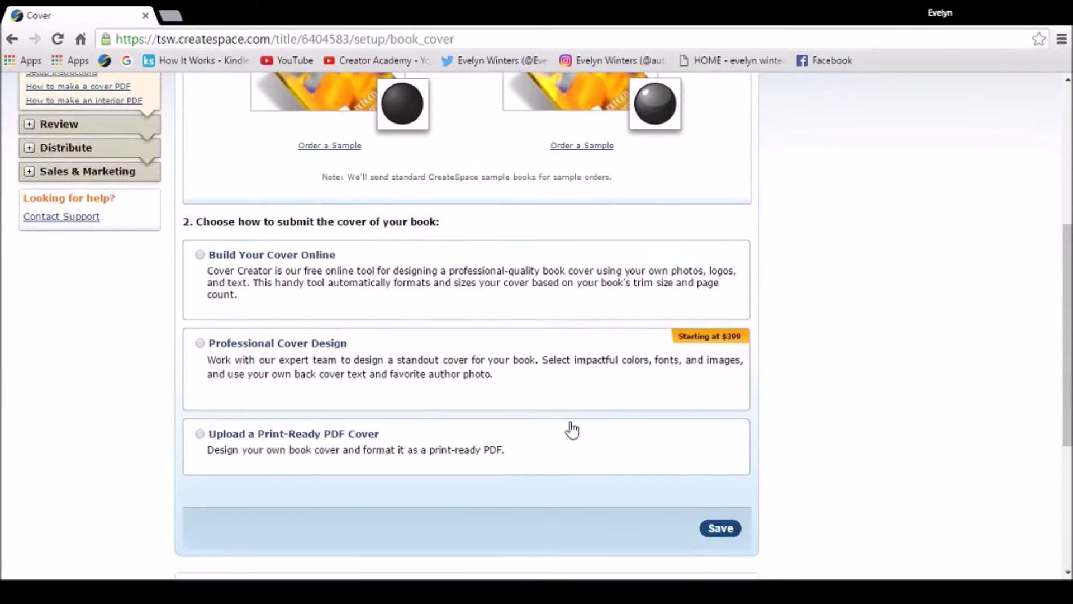
Step: Choose 'Build Your Cover Online' and launch CreateSpace Cover Creator
click(201, 254)
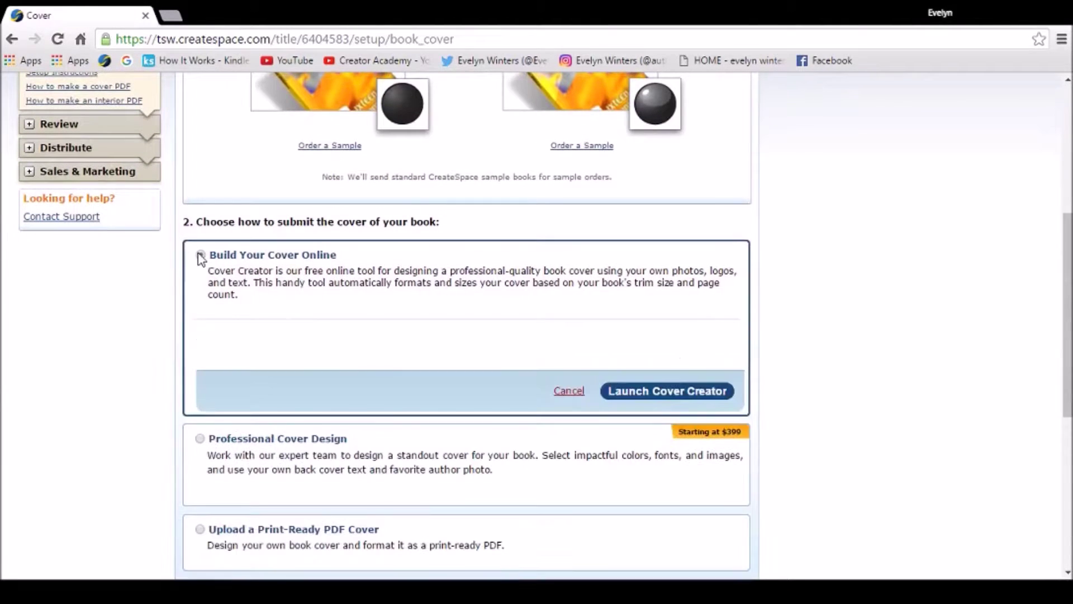
click(678, 393)
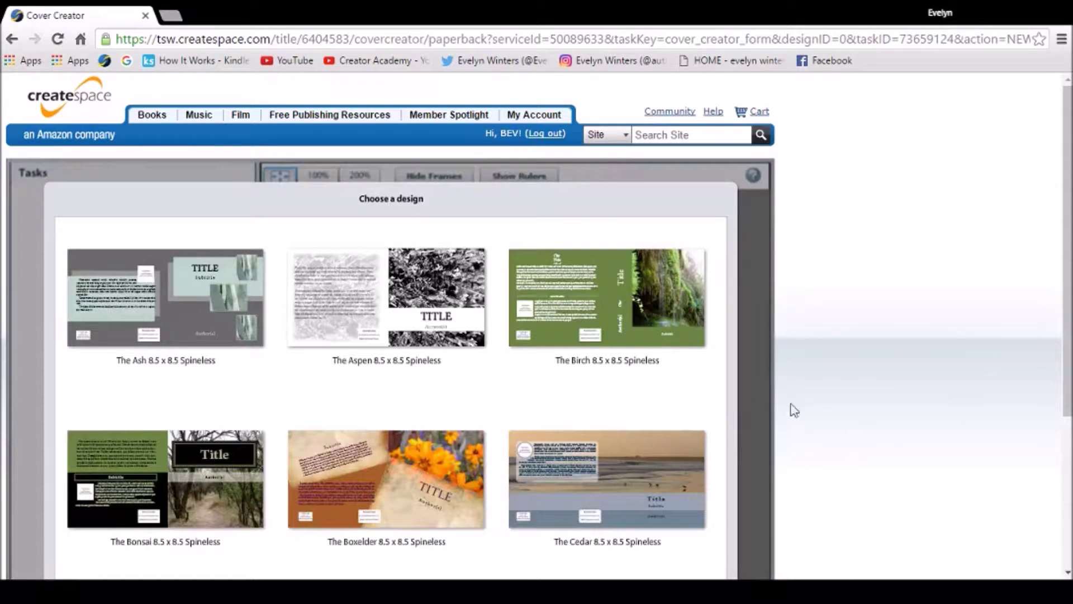
scroll(660, 395, down, 1)
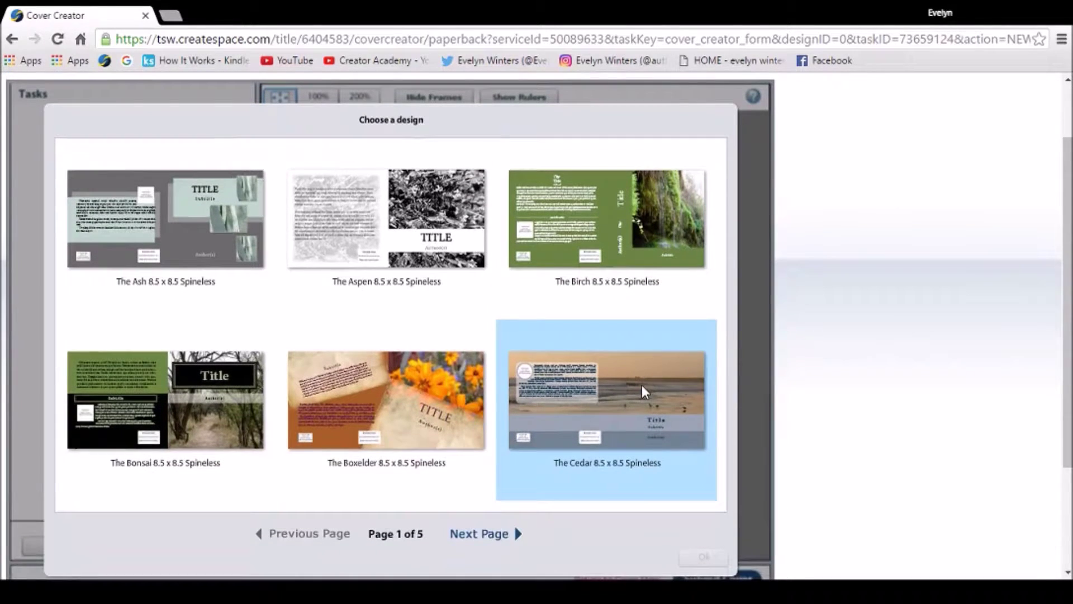
Step: Page through the design gallery and confirm The Palm 8.5 x 8.5 Spineless design
click(516, 534)
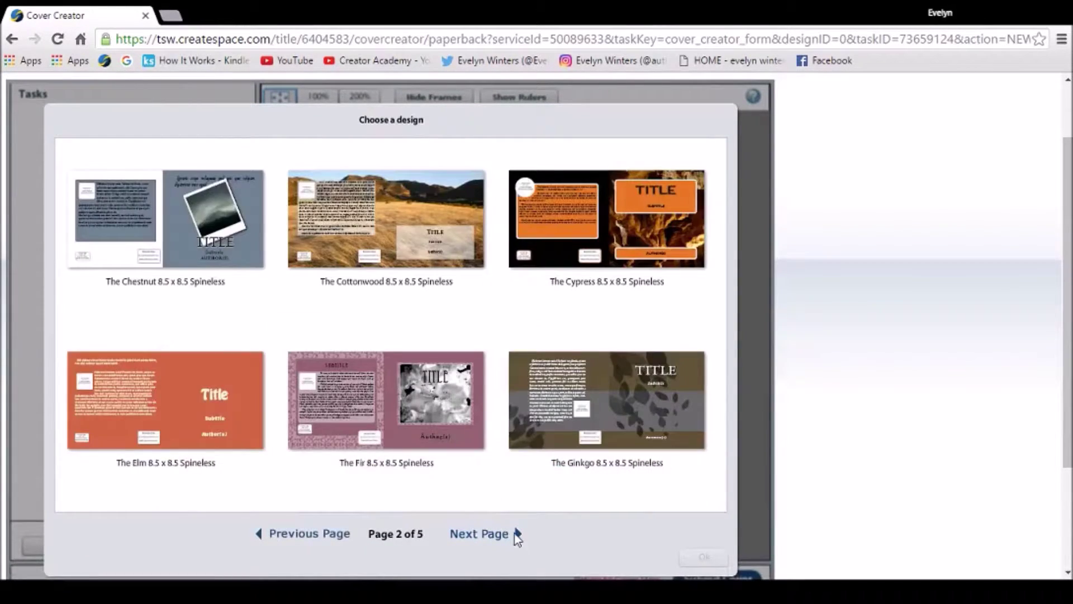
click(516, 535)
click(516, 534)
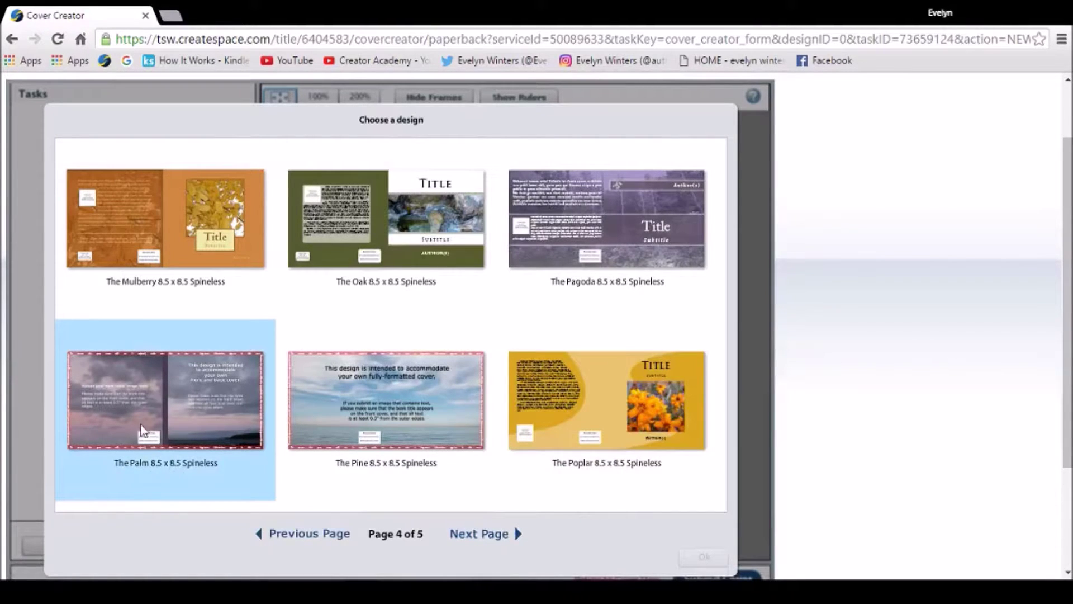
click(195, 404)
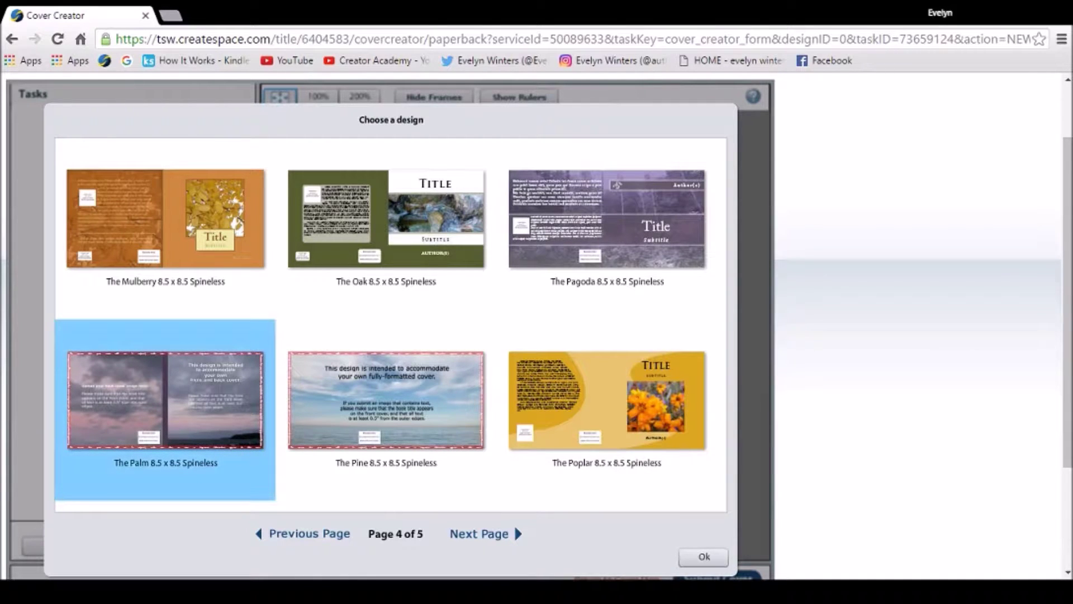
click(704, 557)
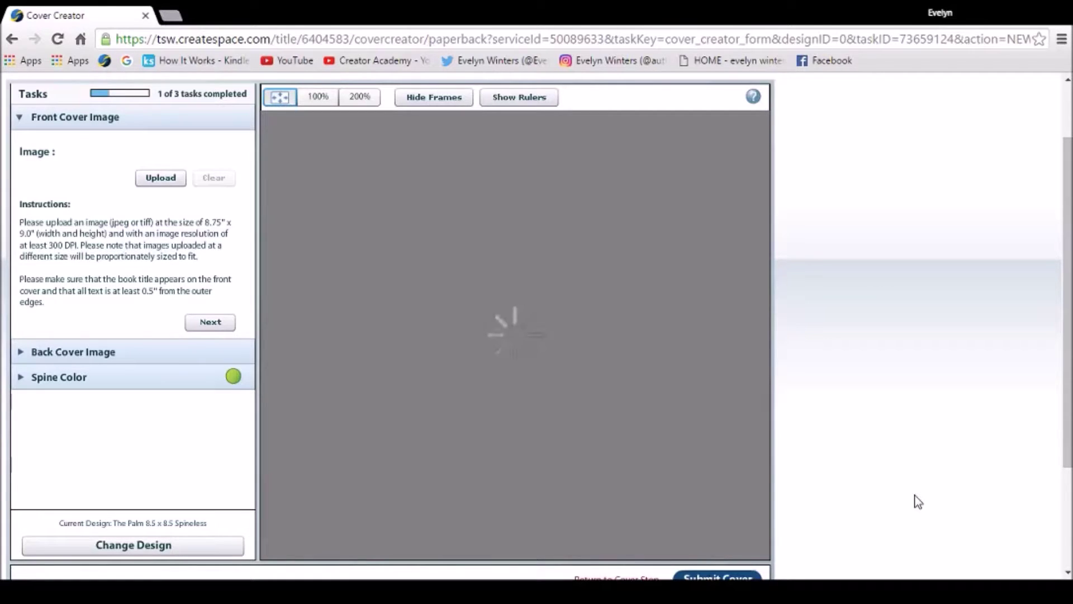
scroll(918, 502, down, 2)
scroll(919, 502, up, 2)
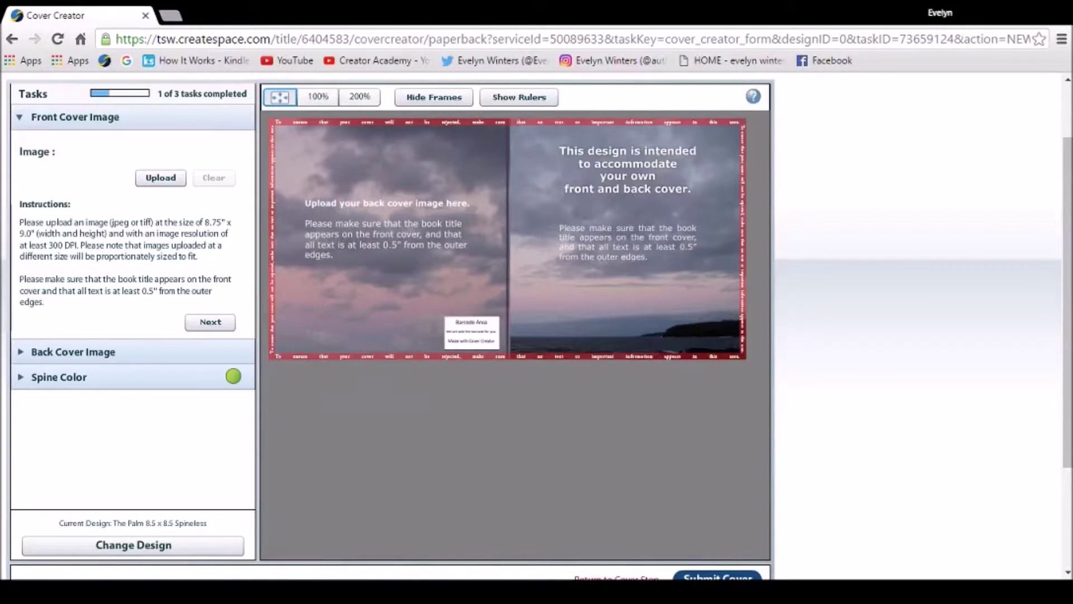
scroll(516, 336, up, 2)
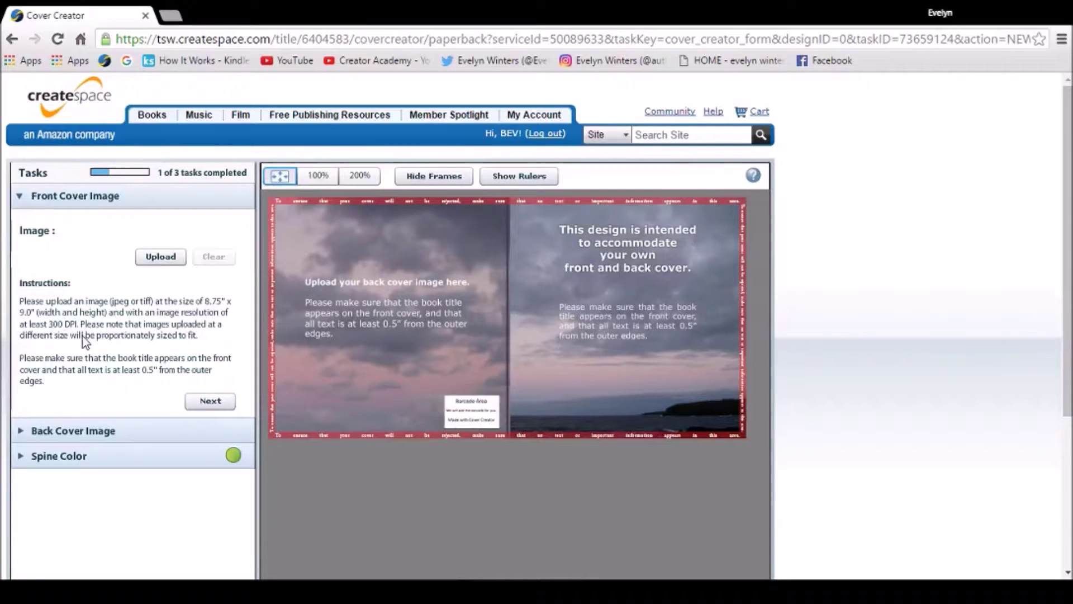
Step: Upload The Why Word front cover JPG as the Front Cover Image and continue
click(155, 257)
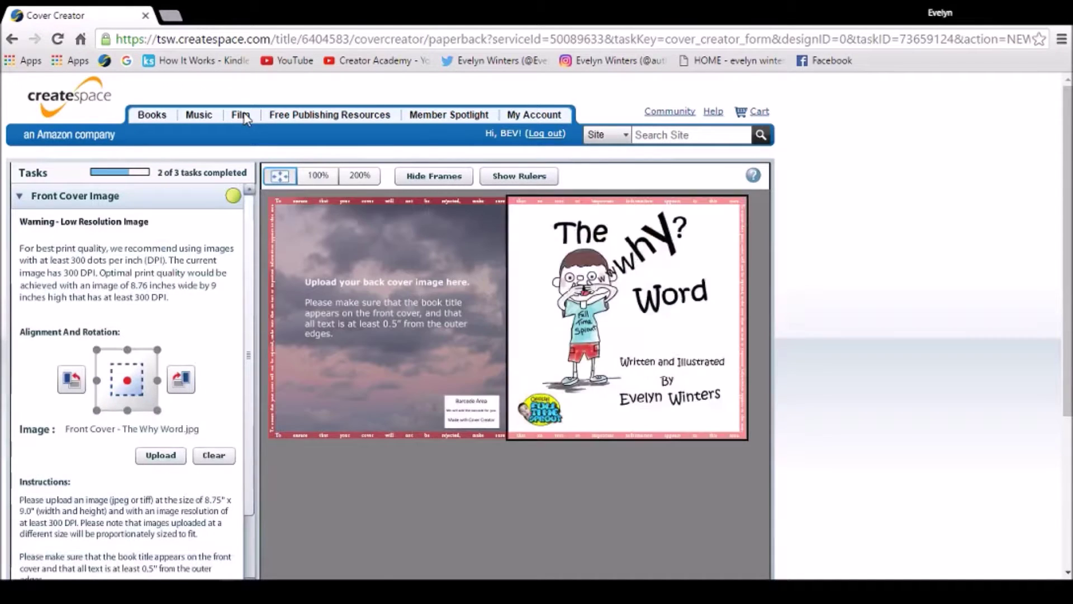
scroll(149, 355, down, 2)
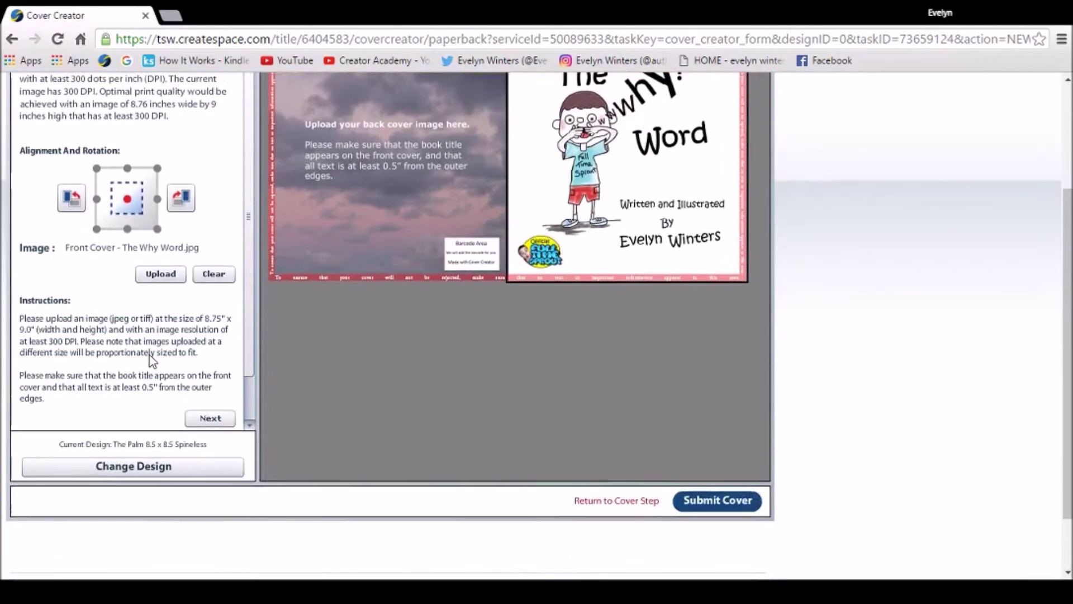
click(210, 418)
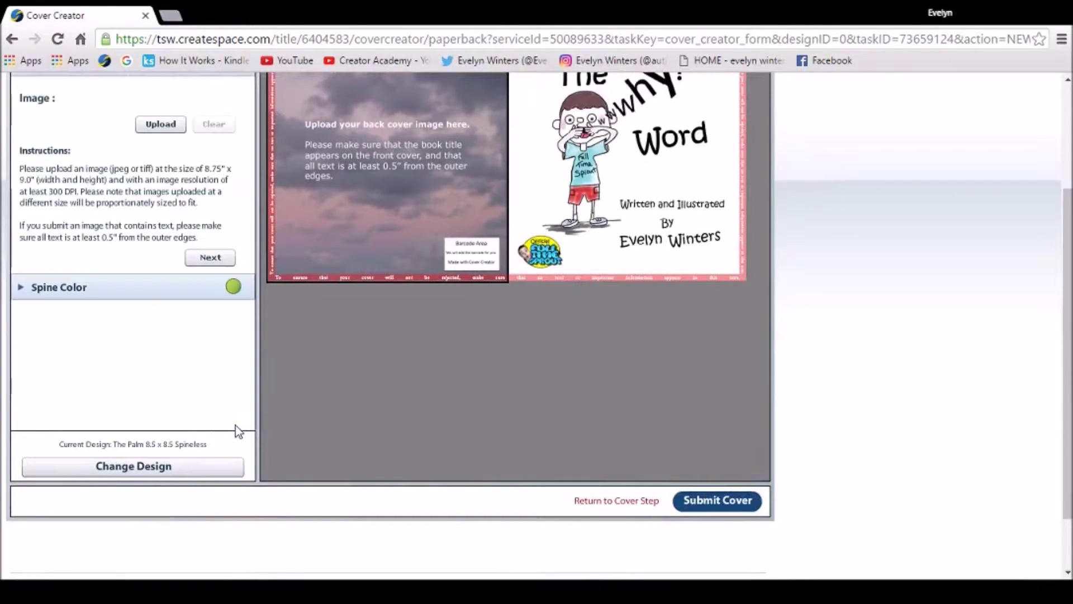
scroll(132, 370, up, 2)
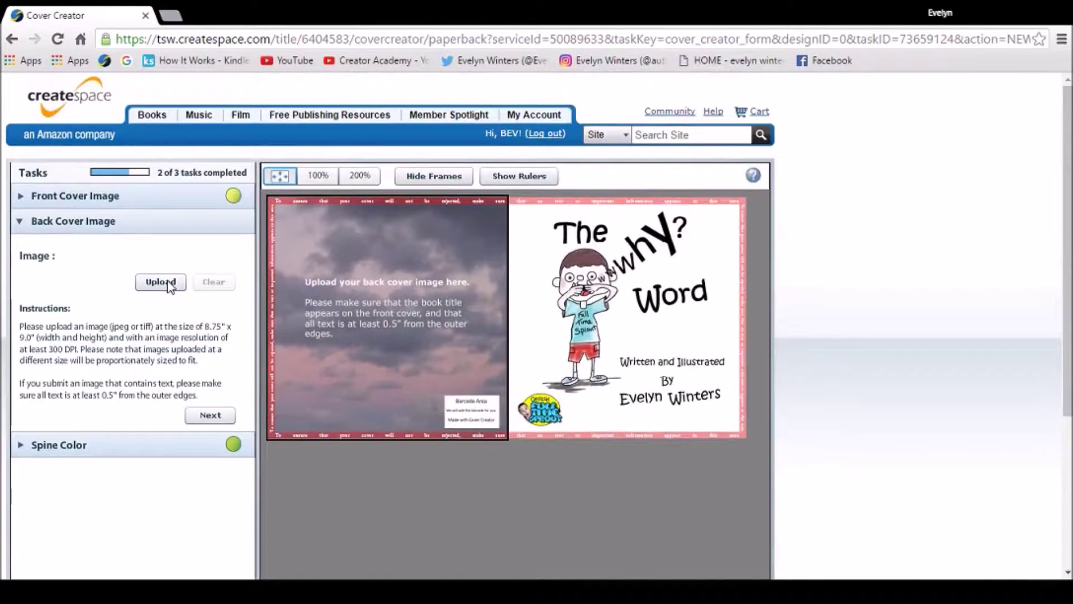
Step: Upload the back cover JPG as the Back Cover Image
click(161, 283)
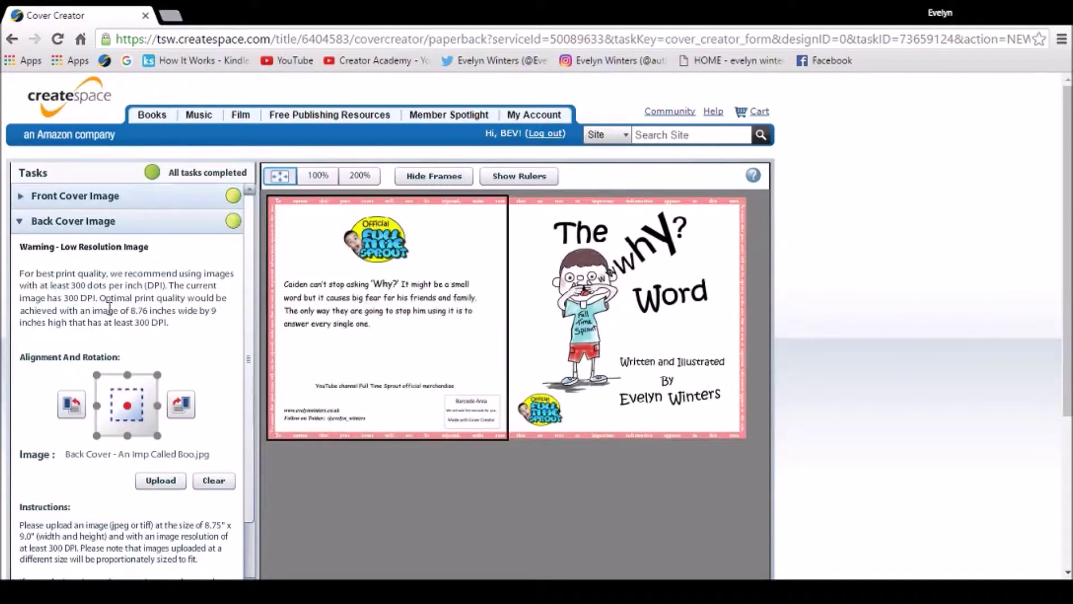
scroll(157, 367, down, 2)
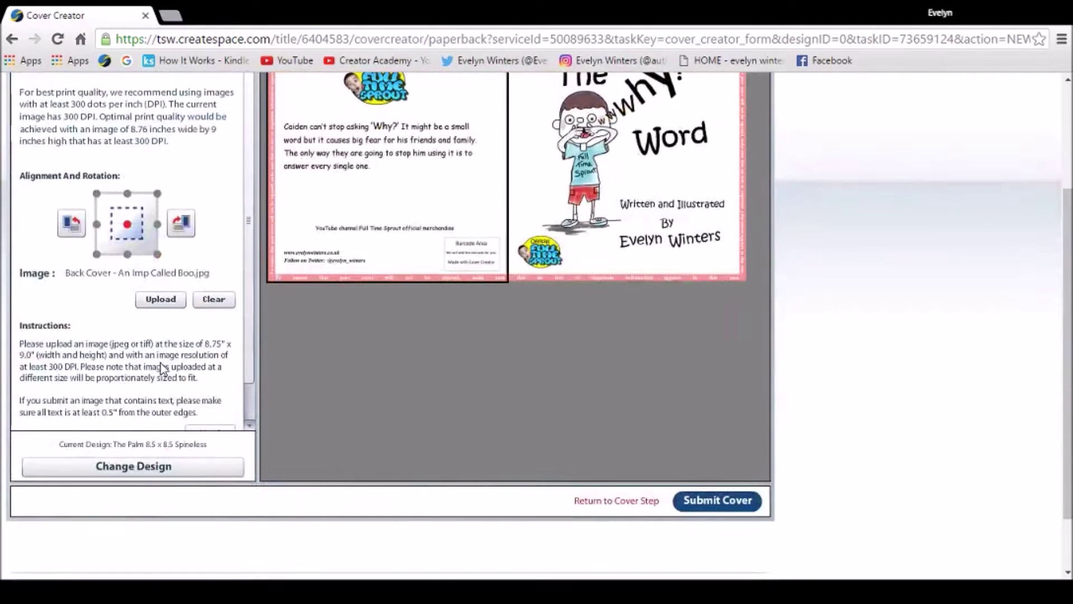
scroll(220, 386, down, 2)
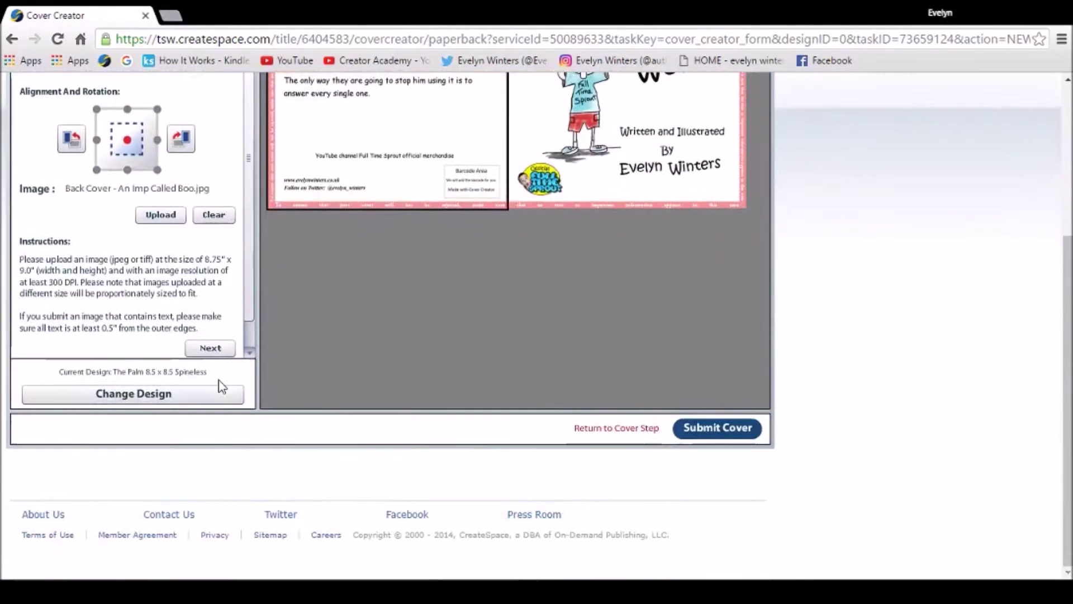
scroll(220, 386, up, 2)
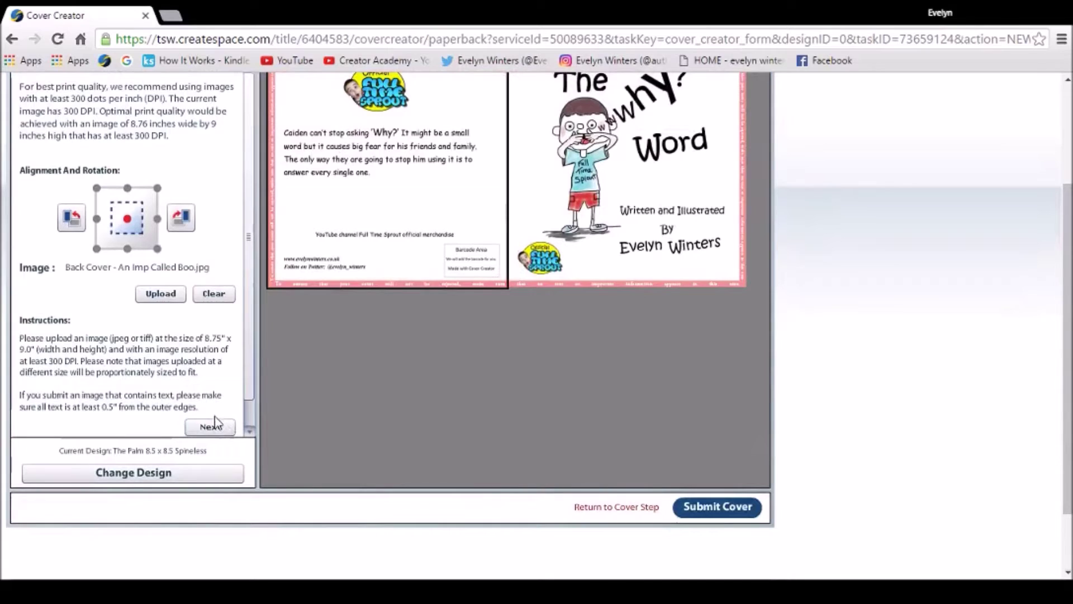
Step: Choose white as the spine background colour in Cover Creator
click(211, 427)
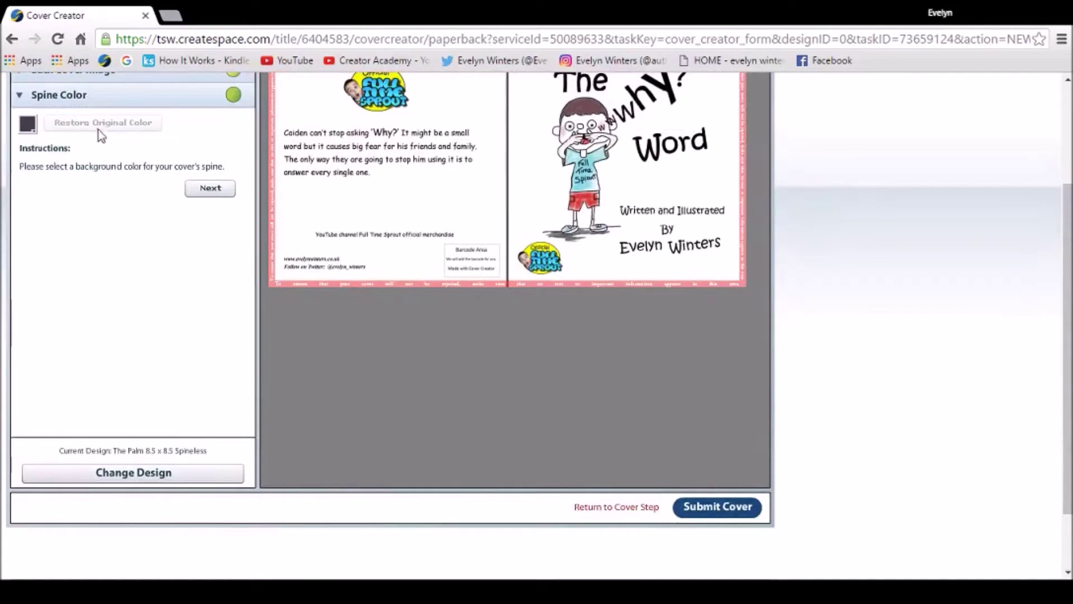
click(28, 124)
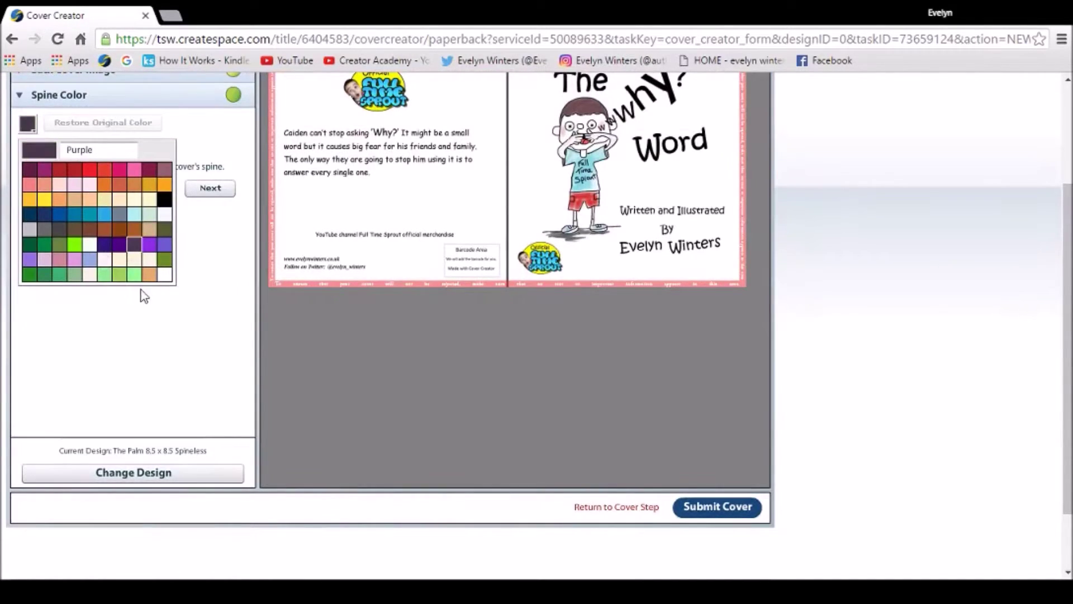
click(167, 277)
click(210, 188)
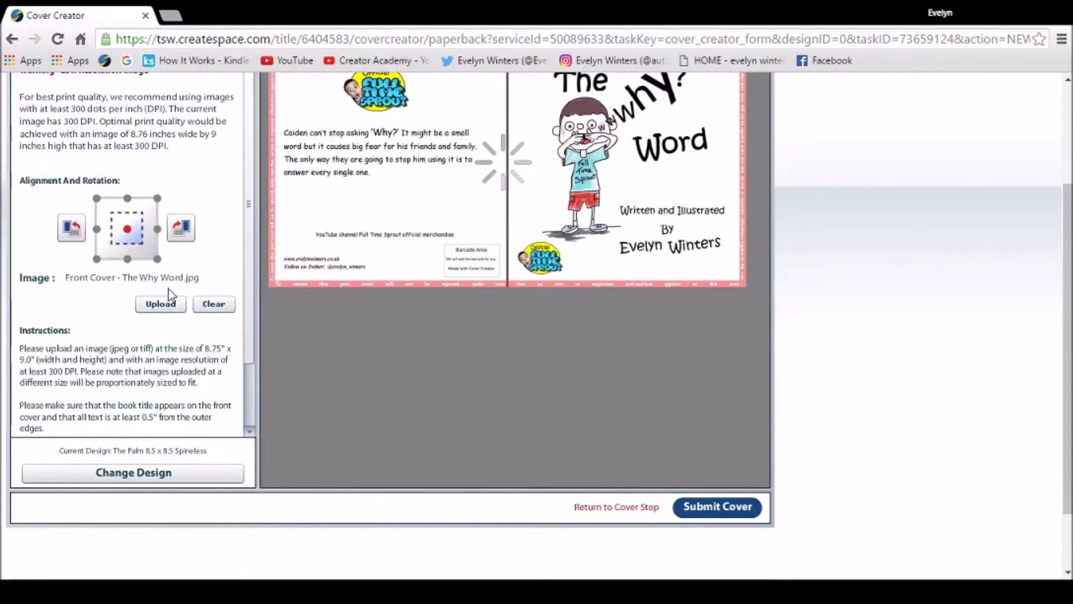
scroll(515, 372, up, 3)
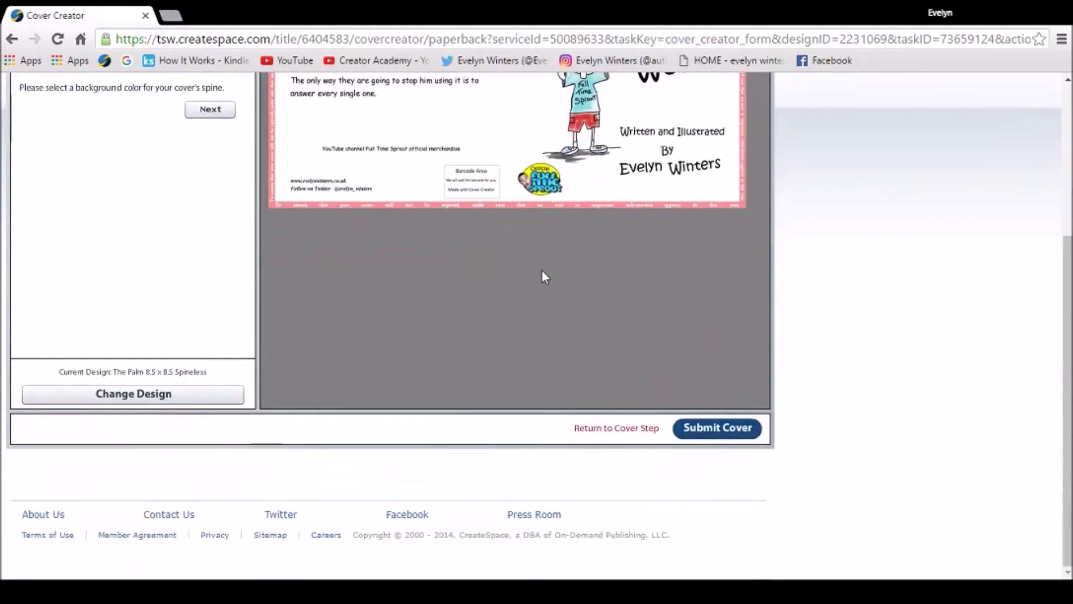
scroll(542, 269, up, 2)
scroll(542, 277, down, 2)
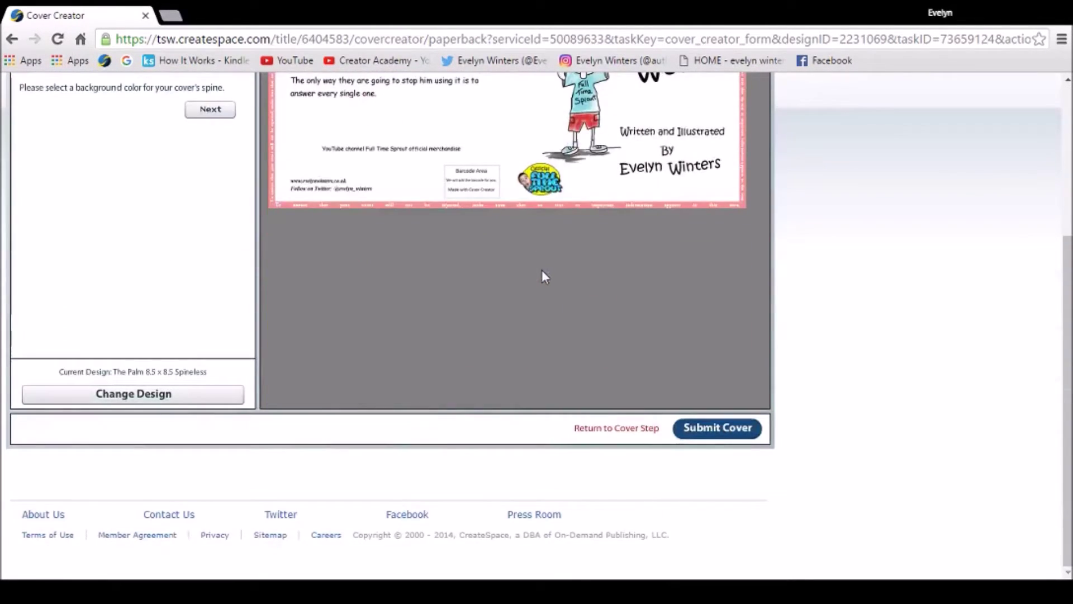
Step: Submit the finished front and back cover from Cover Creator
click(732, 429)
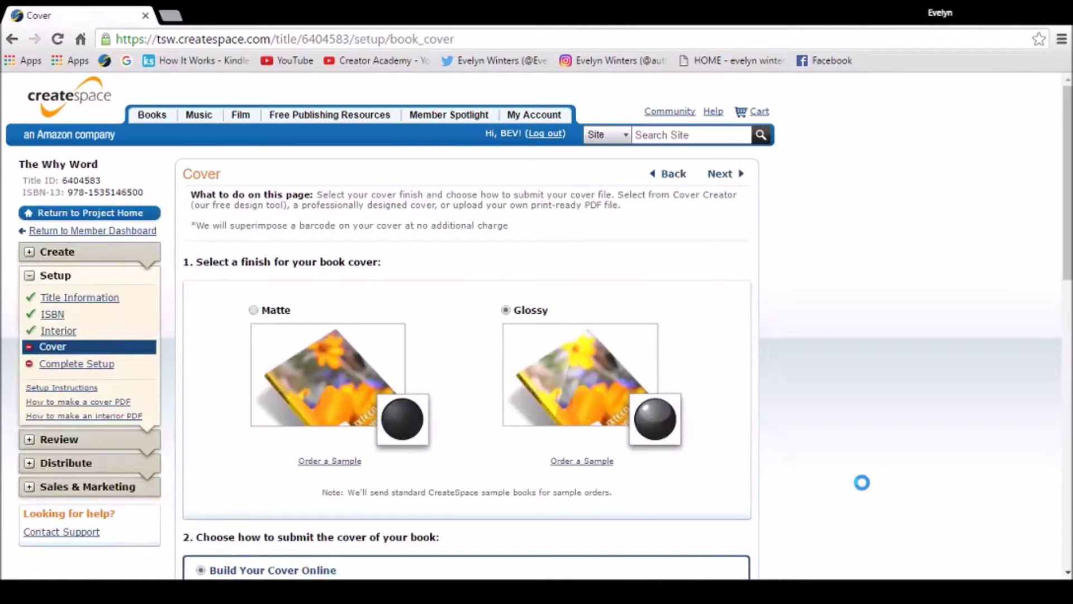
scroll(866, 490, down, 2)
scroll(866, 490, down, 2)
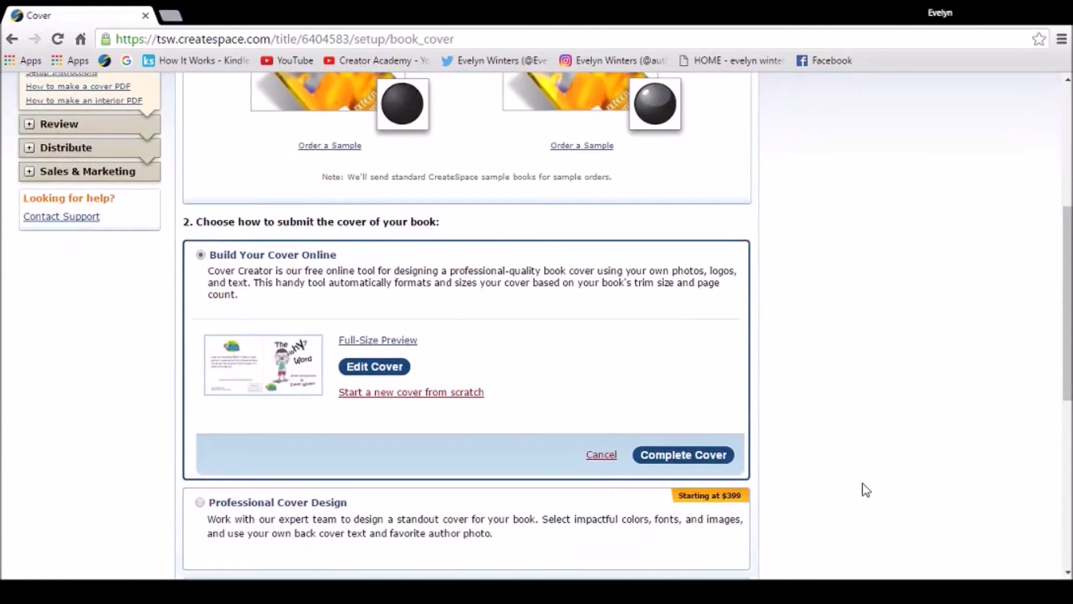
scroll(867, 490, down, 1)
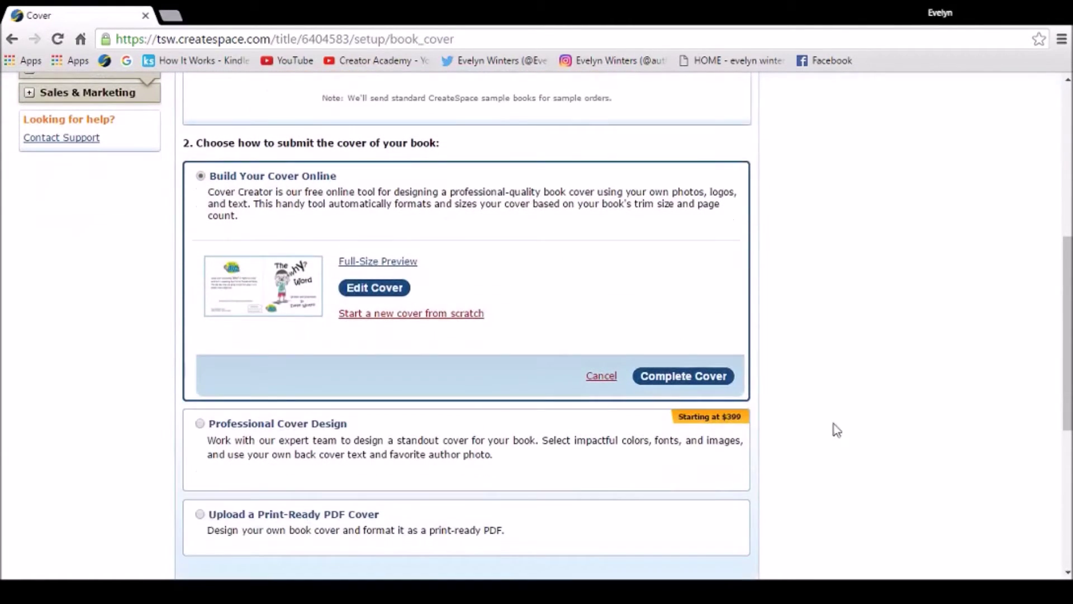
click(373, 263)
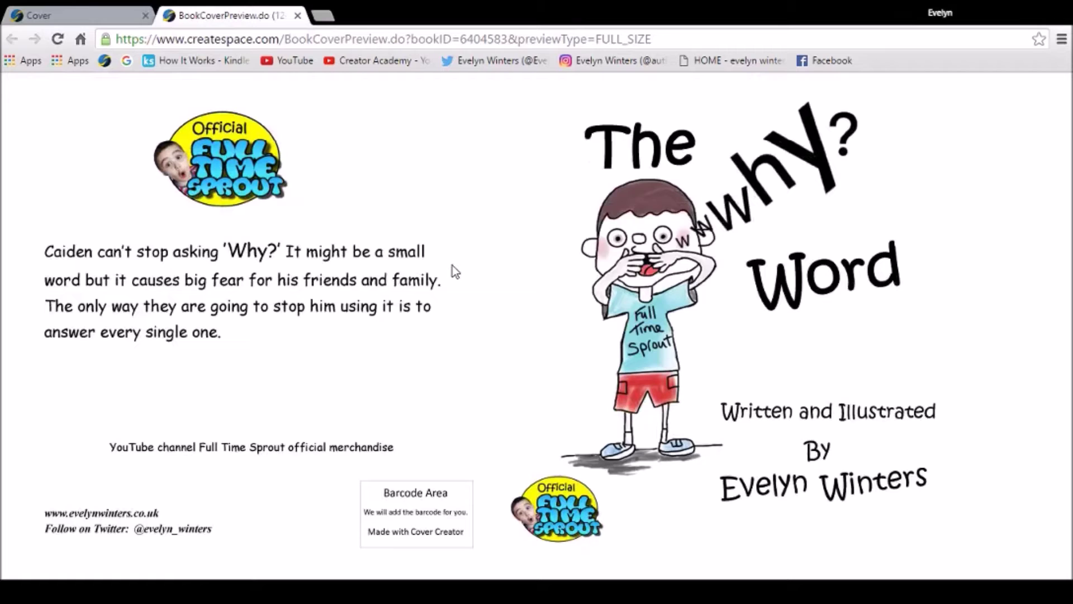
click(298, 16)
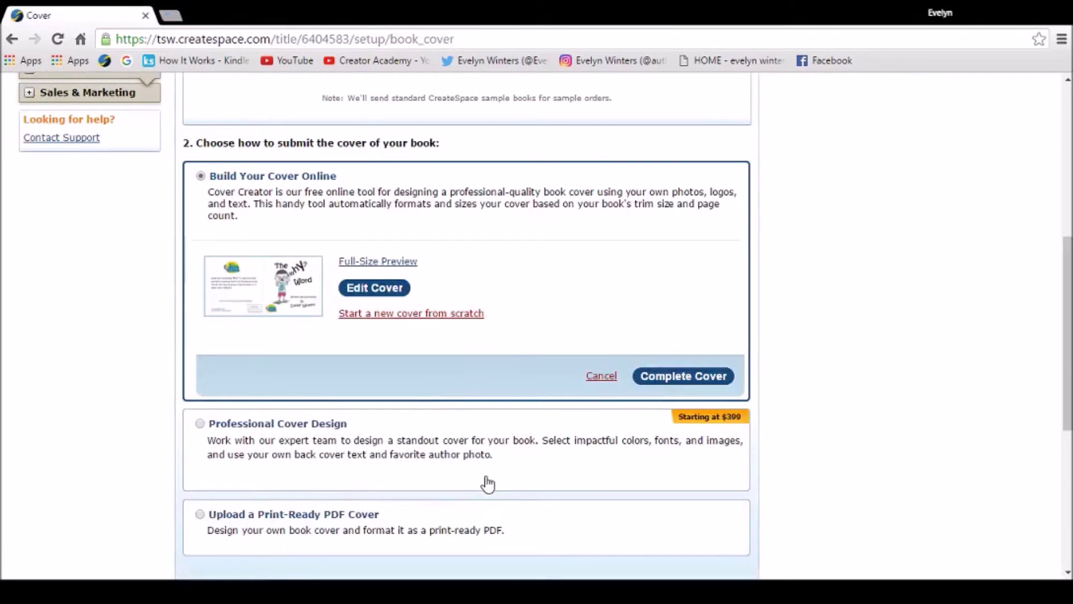
scroll(487, 483, up, 1)
scroll(486, 483, up, 1)
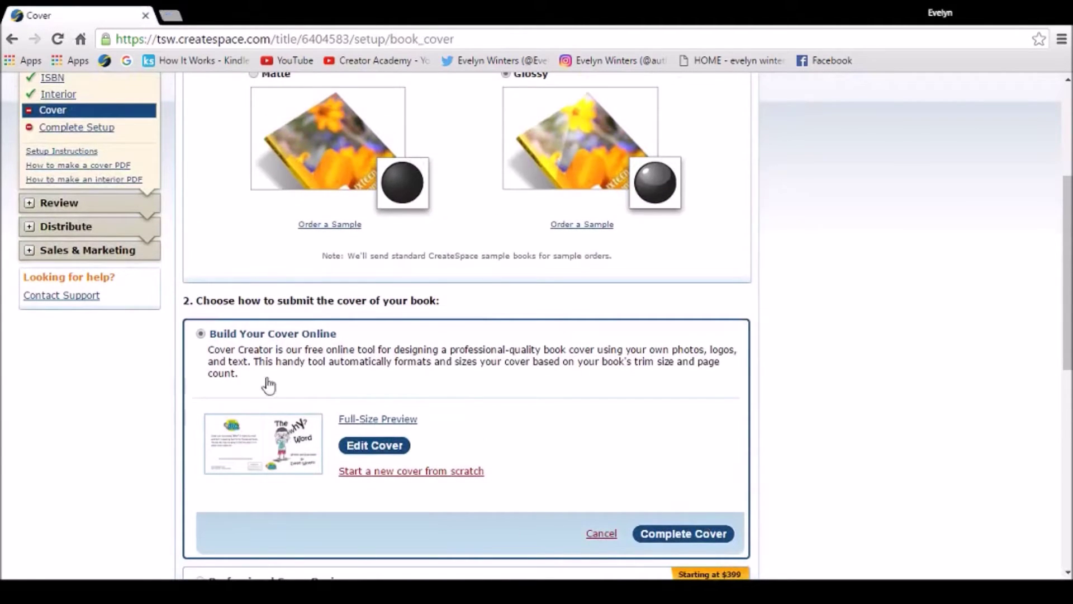
Step: Complete the cover step, save the glossy finish settings, and continue to setup review
click(708, 537)
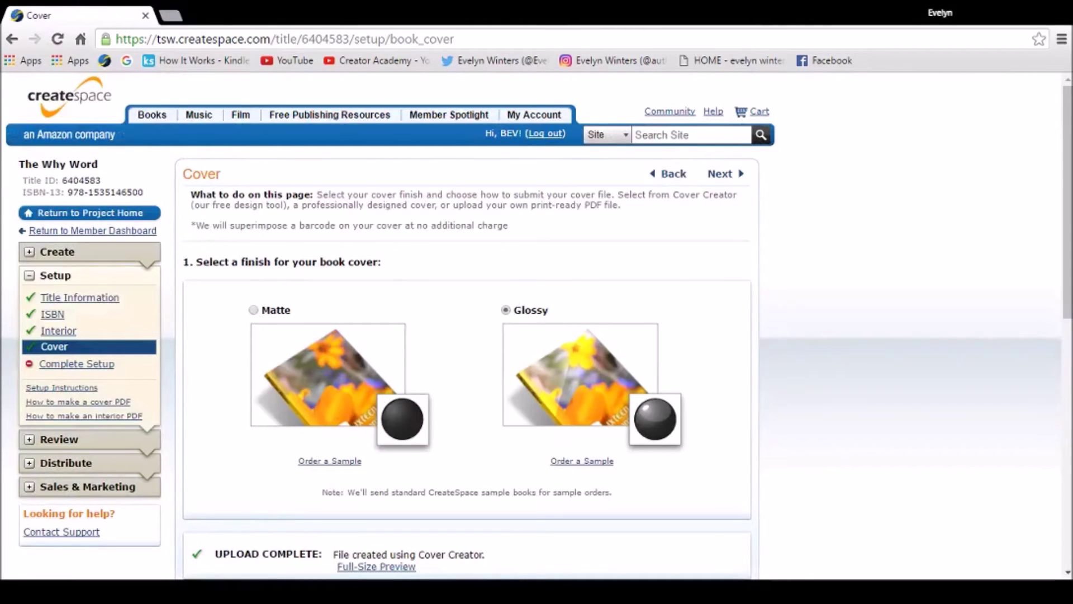
scroll(719, 511, down, 3)
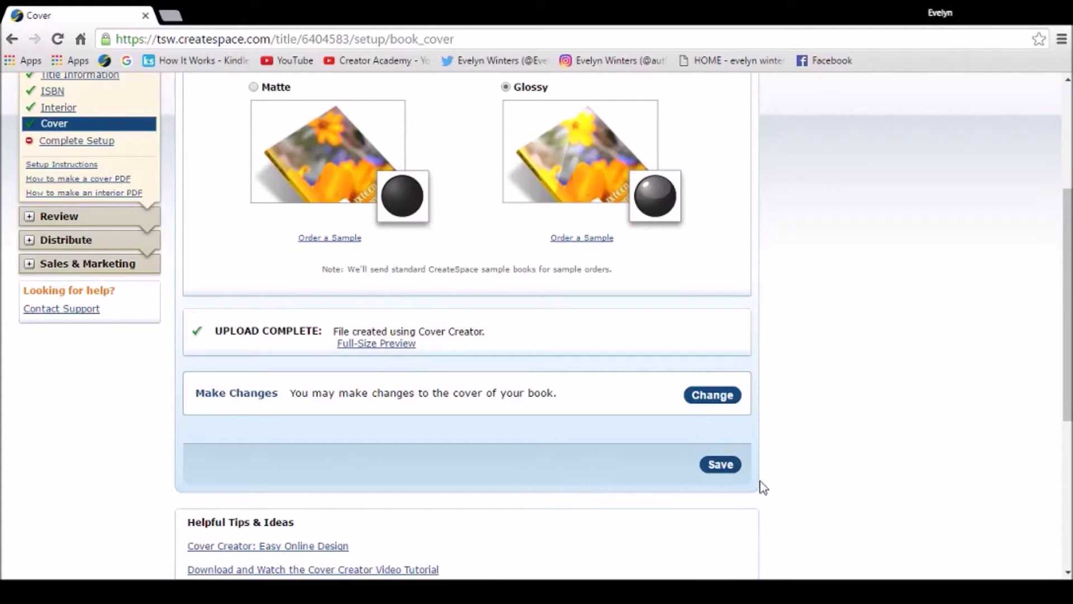
click(721, 465)
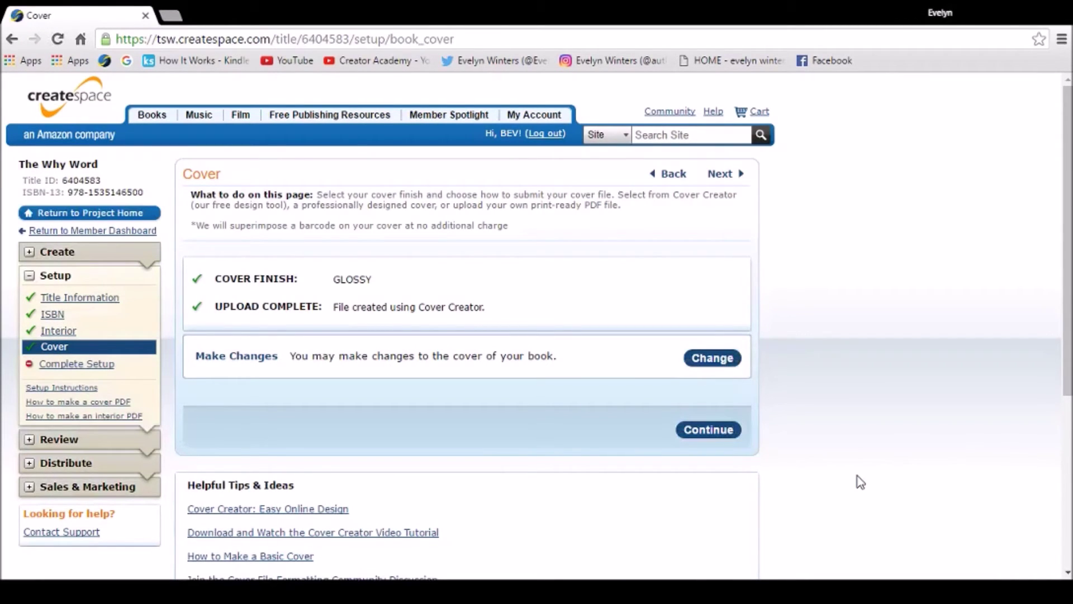
click(711, 431)
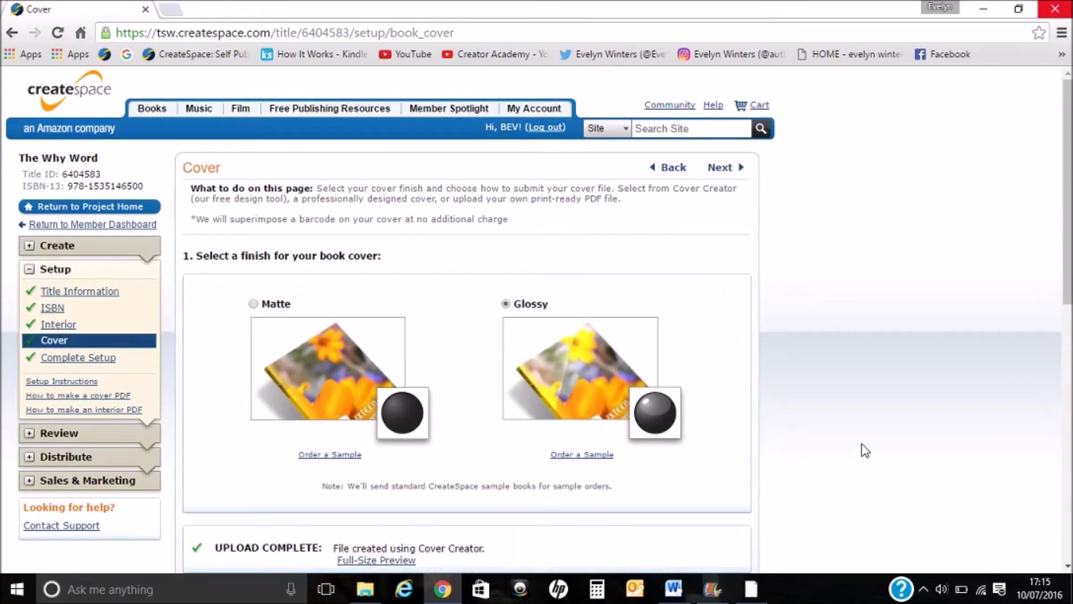
scroll(864, 449, down, 1)
scroll(864, 449, down, 3)
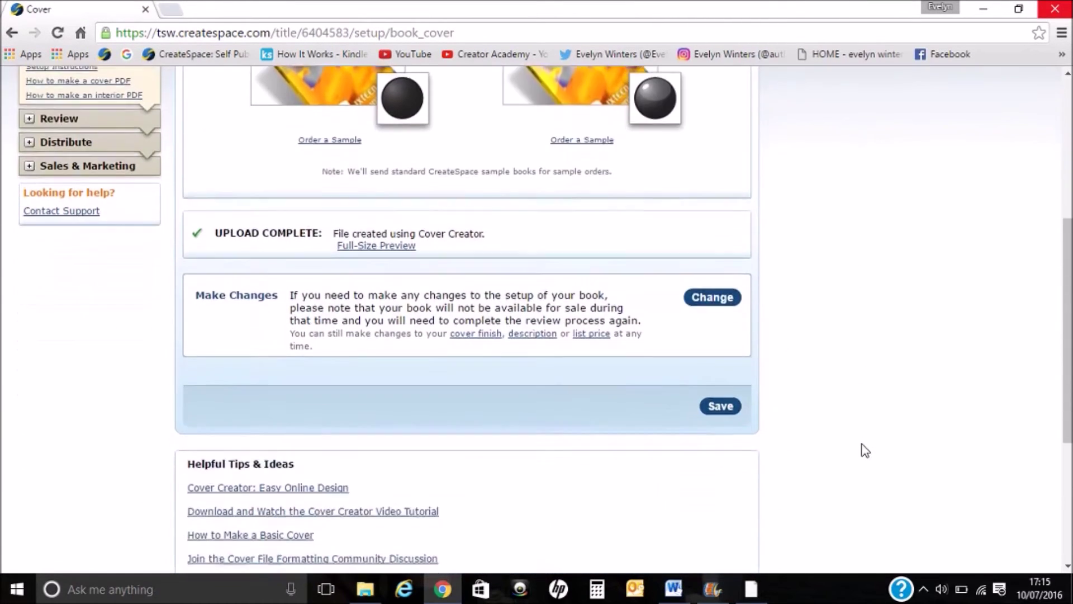
scroll(865, 451, down, 2)
scroll(864, 450, down, 2)
scroll(865, 451, down, 1)
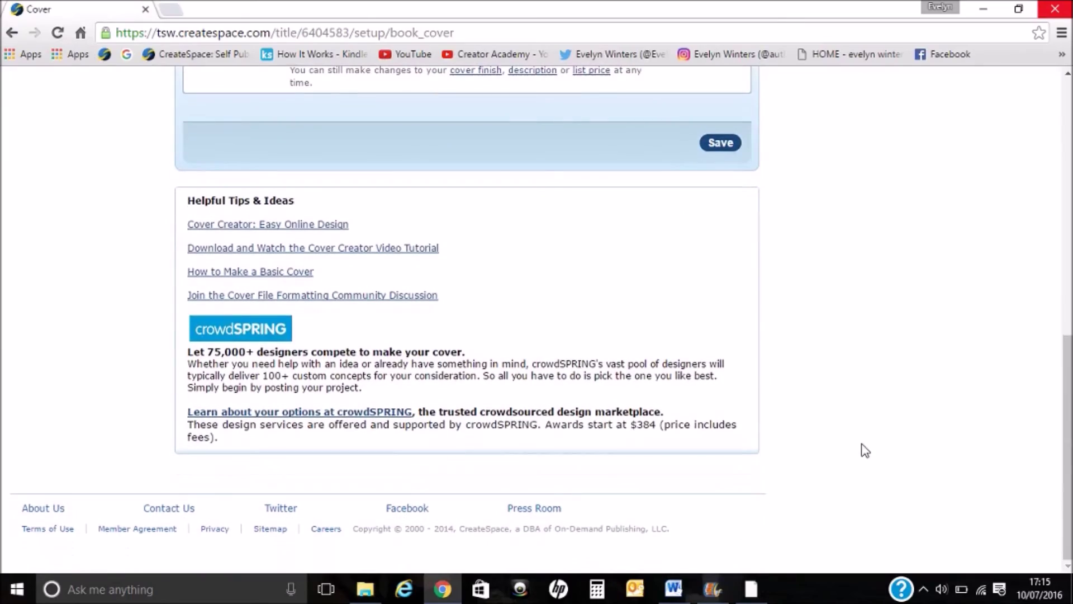